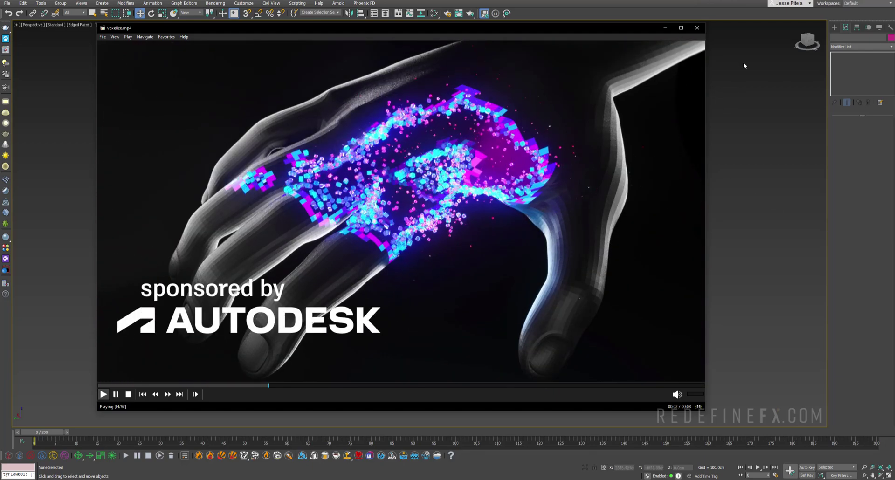
Close the preview video and create a box about 717 cm long, 841 cm wide and 718 cm high around the grid centre.
click(696, 29)
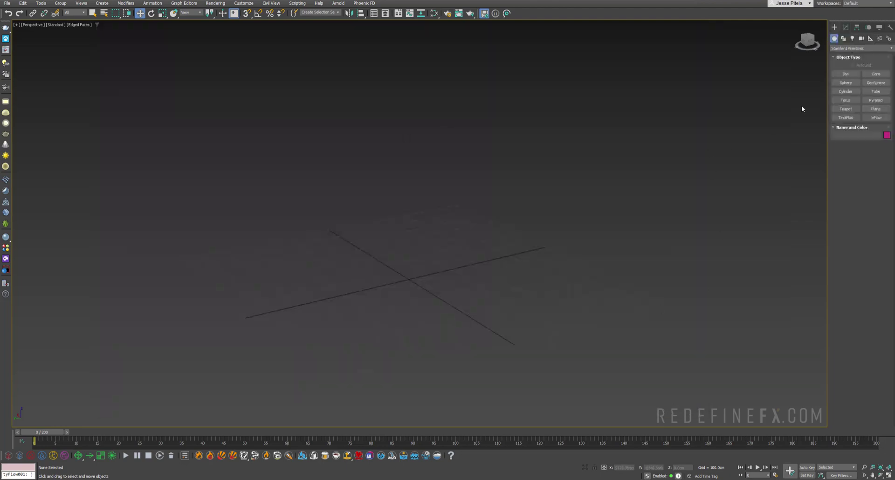
click(846, 74)
drag(303, 255, 541, 290)
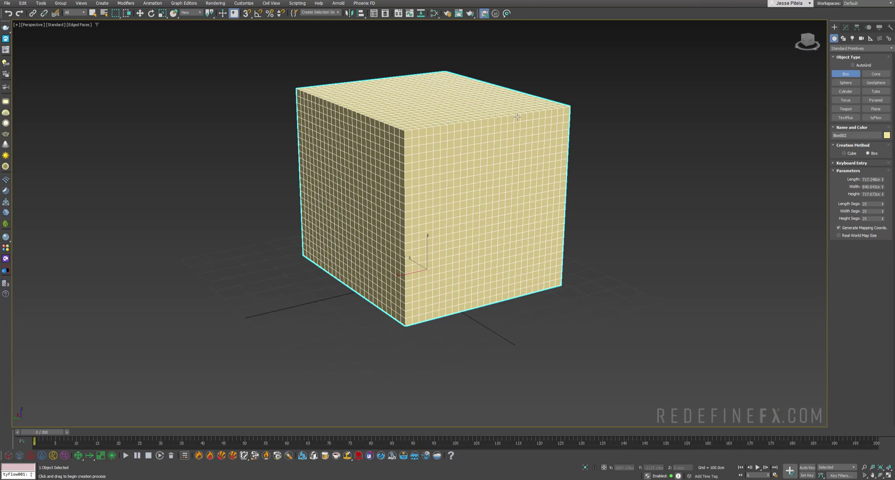
key(w)
middle_drag(611, 110, 561, 134)
Review the box's length, width and height segment settings in its parameters.
click(847, 29)
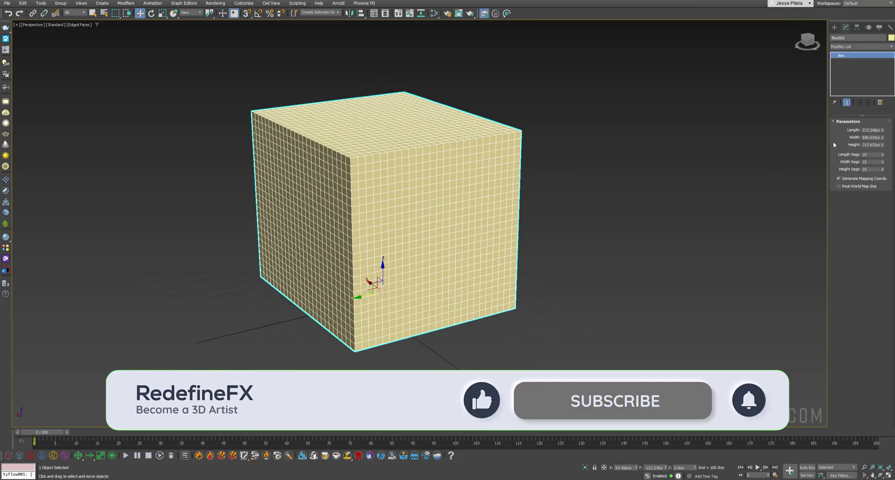
click(864, 162)
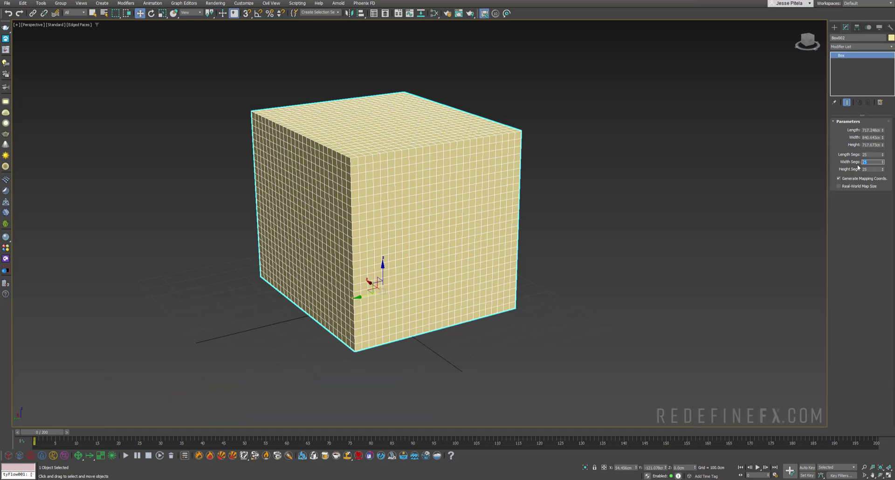
drag(875, 171, 862, 169)
alt+middle_drag(326, 169, 448, 162)
scroll(435, 163, down, 3)
Open the system unit setup and check the system unit scale.
click(243, 3)
click(257, 120)
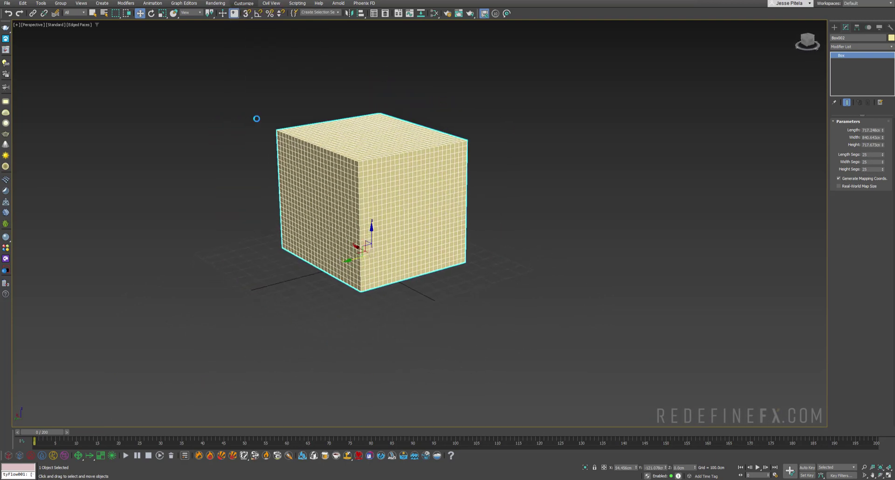
click(425, 183)
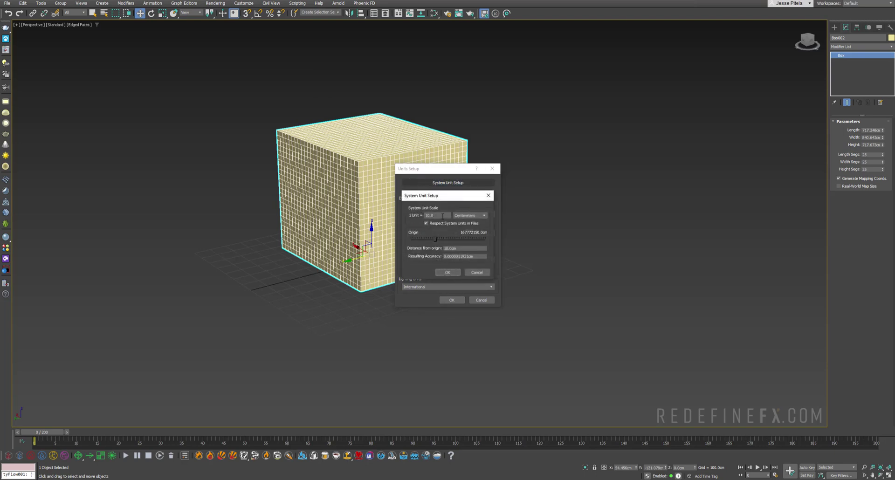
double_click(442, 216)
drag(443, 199, 325, 174)
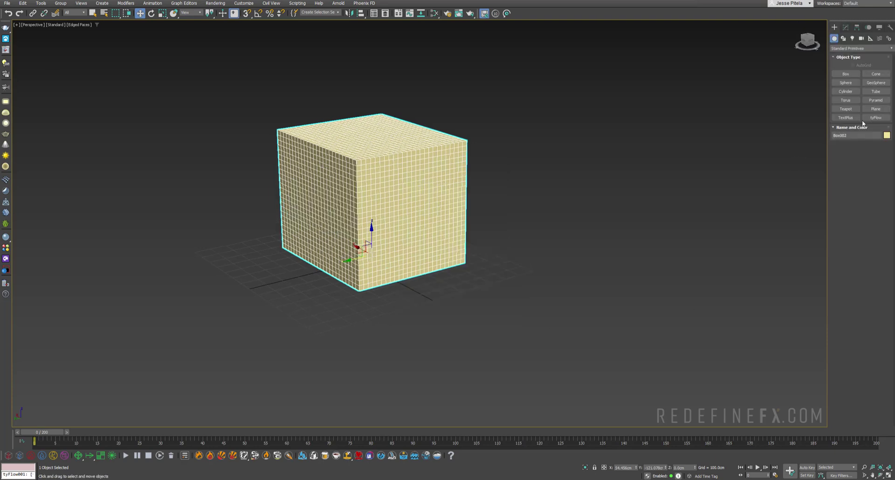
Place a tyFlow object beside the box and open its editor, keeping the box in view.
click(876, 118)
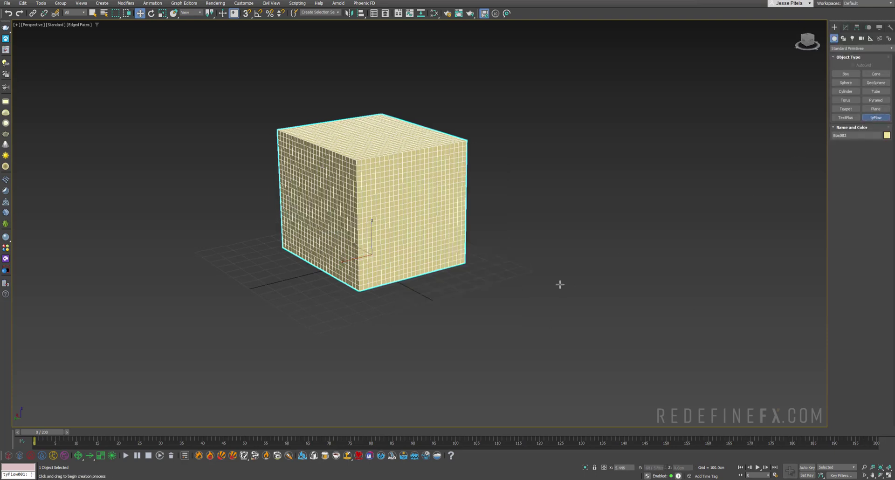
click(557, 247)
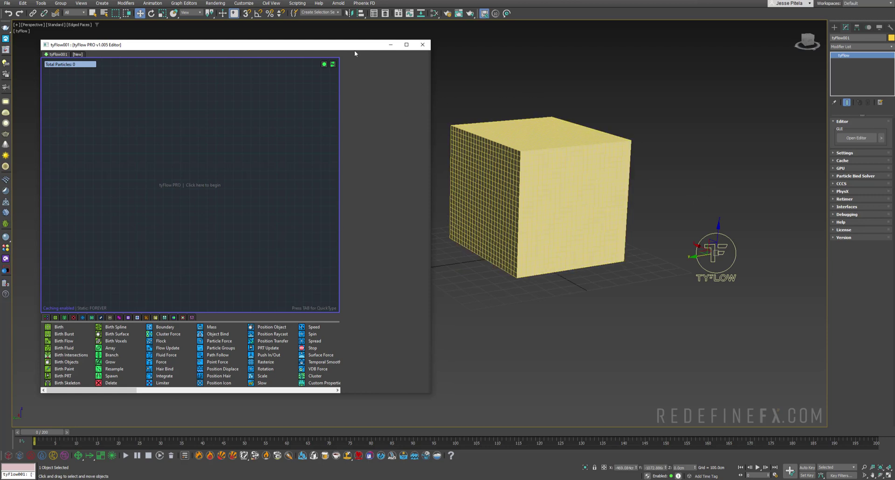
drag(349, 47, 286, 39)
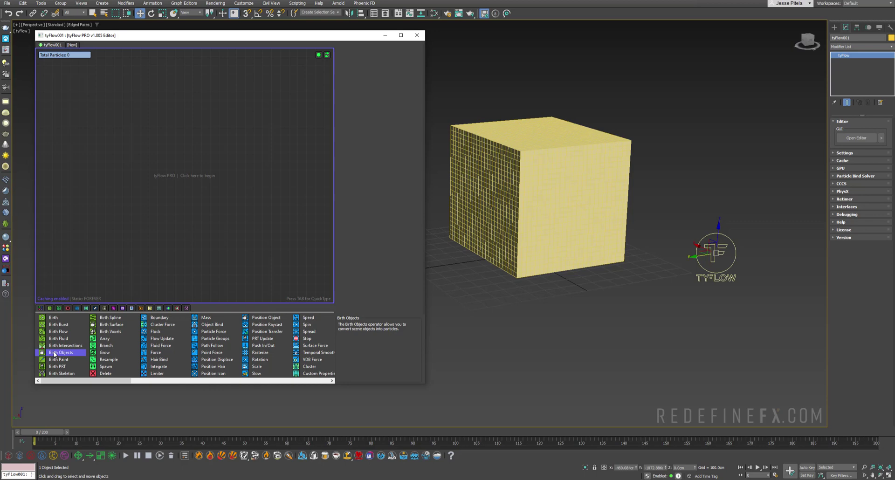
Add a Birth Objects event that uses the box, hide the original box and enable Hide after adding.
drag(84, 107, 84, 108)
click(364, 141)
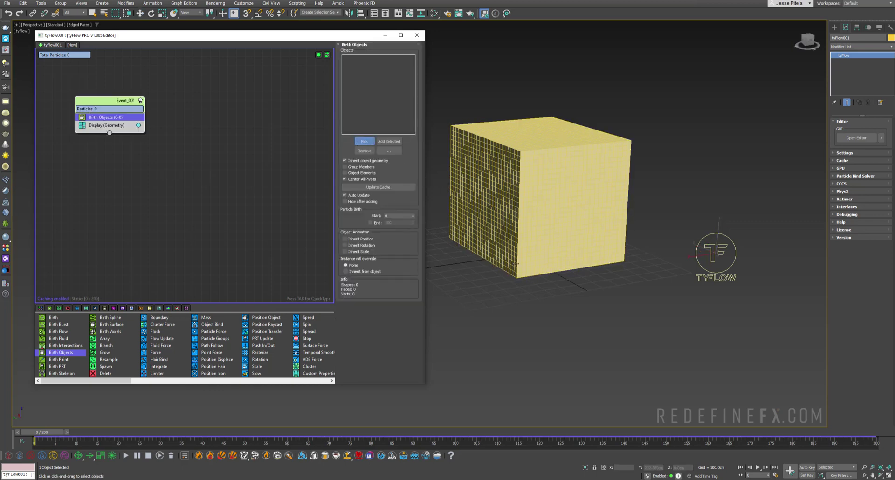
click(553, 192)
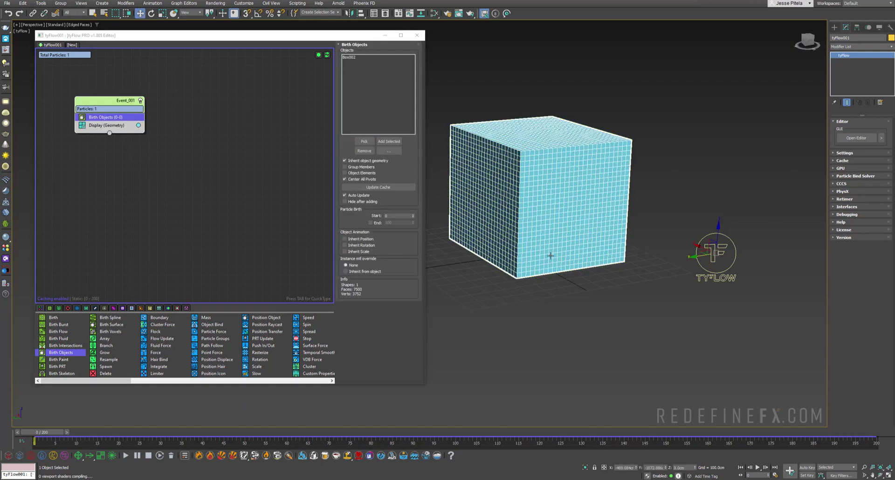
right_click(536, 183)
click(554, 159)
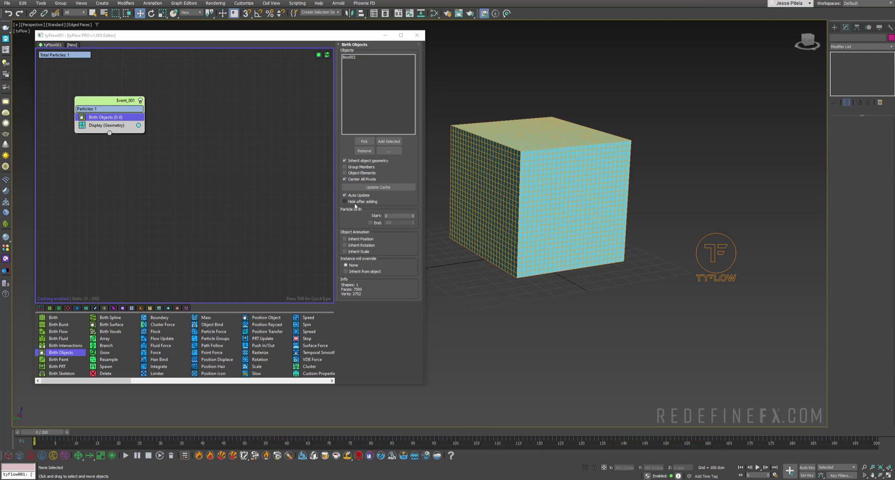
click(362, 201)
Add a Face Fracture operator operating on Polygons, with 1 face per fracture and a variation of 0.
scroll(261, 335, down, 5)
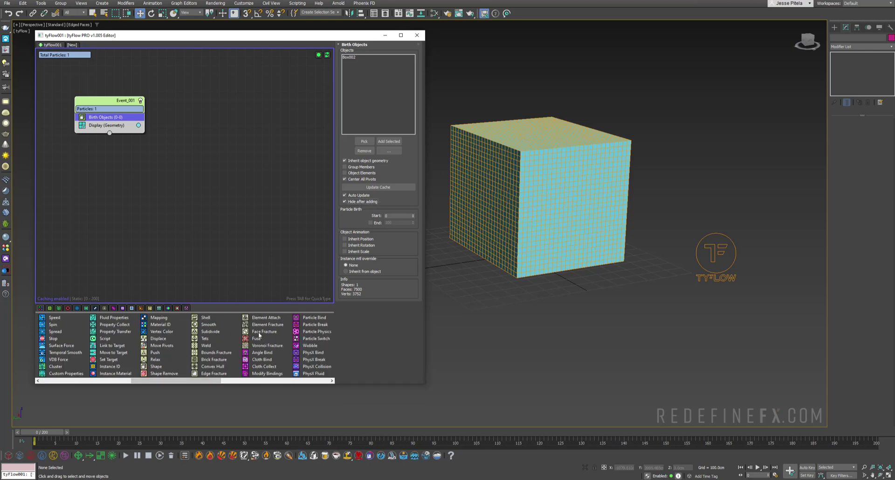
drag(95, 127, 95, 125)
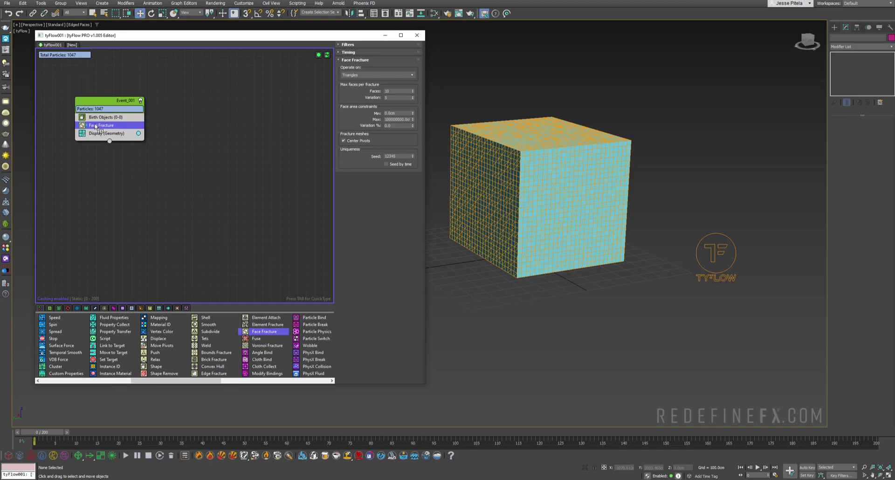
click(361, 76)
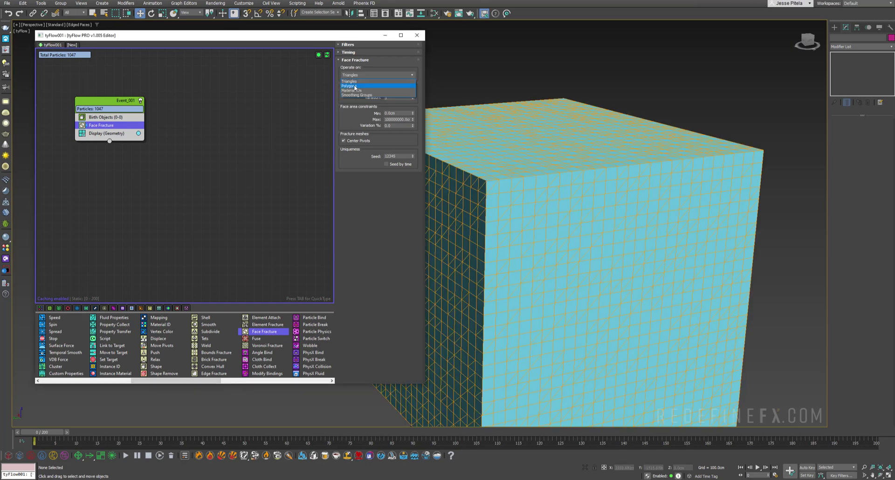
click(356, 86)
double_click(390, 98)
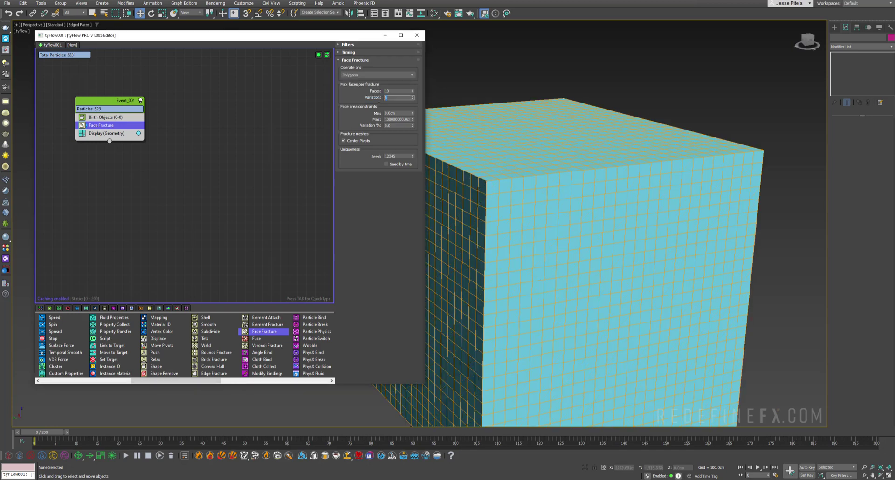
double_click(394, 91)
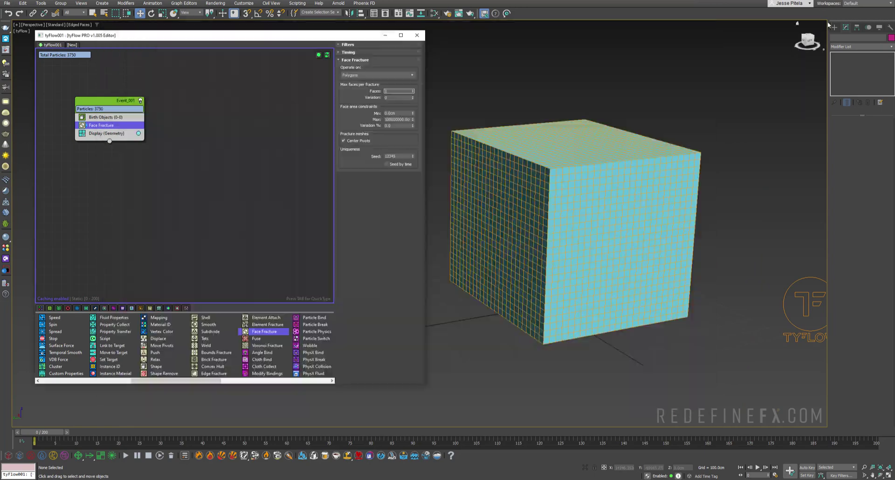
Create a small sphere and position it against the middle of the box's side face.
click(835, 27)
click(847, 83)
drag(625, 353, 637, 354)
alt+middle_drag(648, 328, 704, 329)
drag(609, 349, 586, 219)
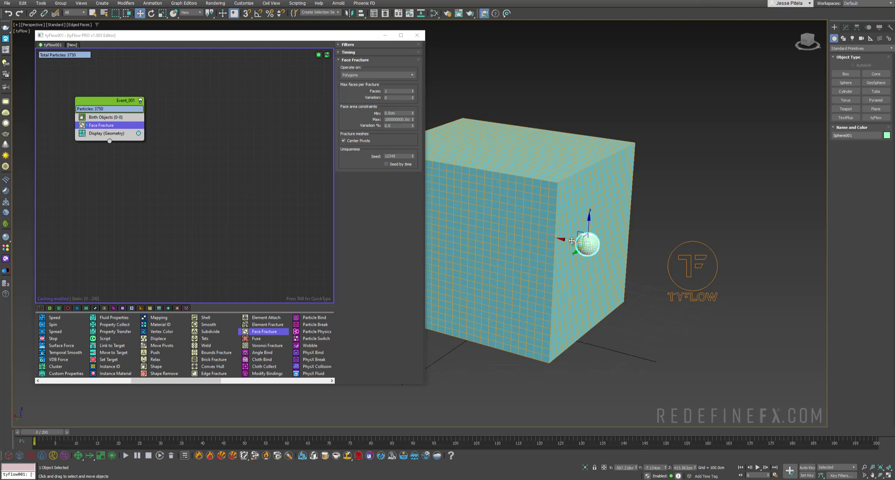
alt+middle_drag(586, 219, 584, 245)
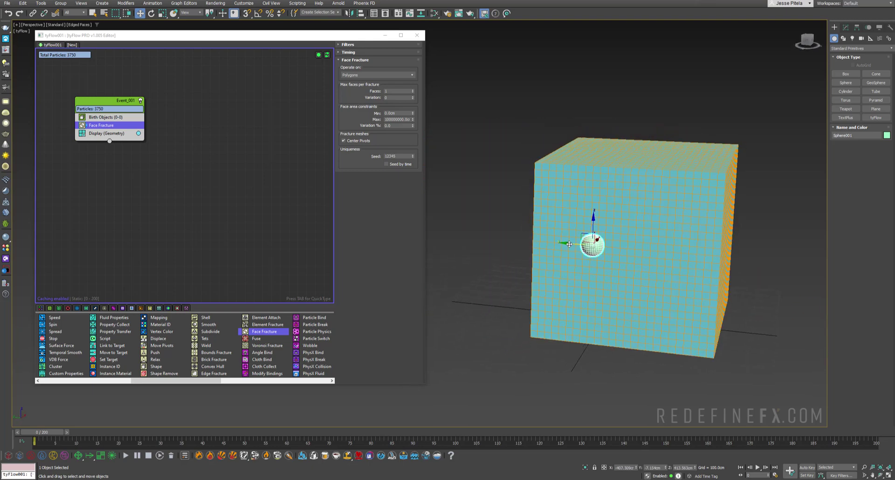
drag(579, 244, 611, 245)
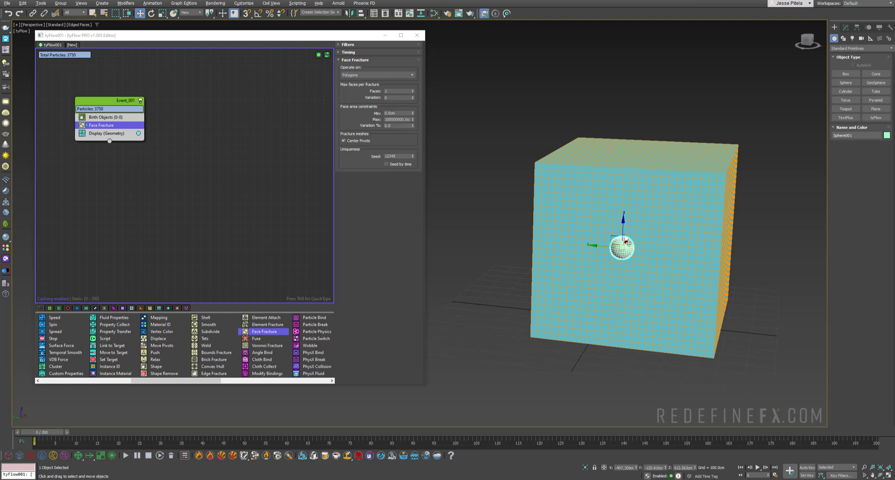
alt+middle_drag(611, 245, 688, 252)
Add a Surface Test and a Property Test operator below Face Fracture in the first event.
scroll(215, 324, down, 1)
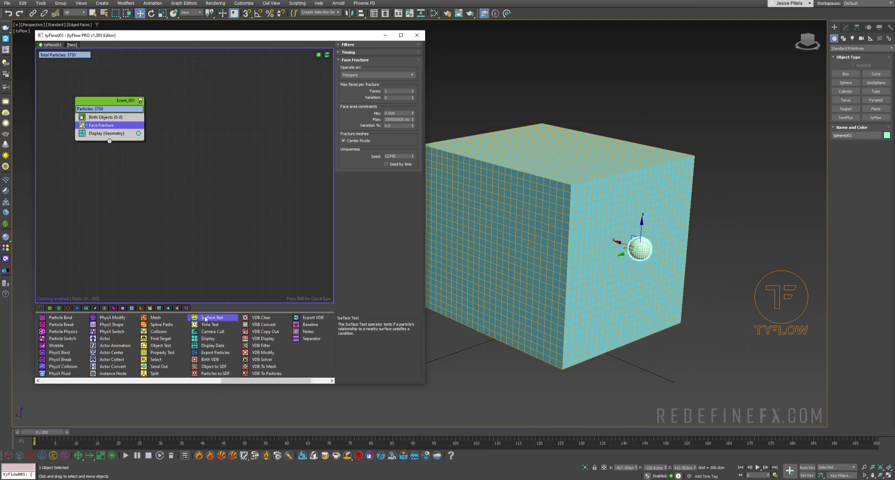
drag(114, 129, 113, 132)
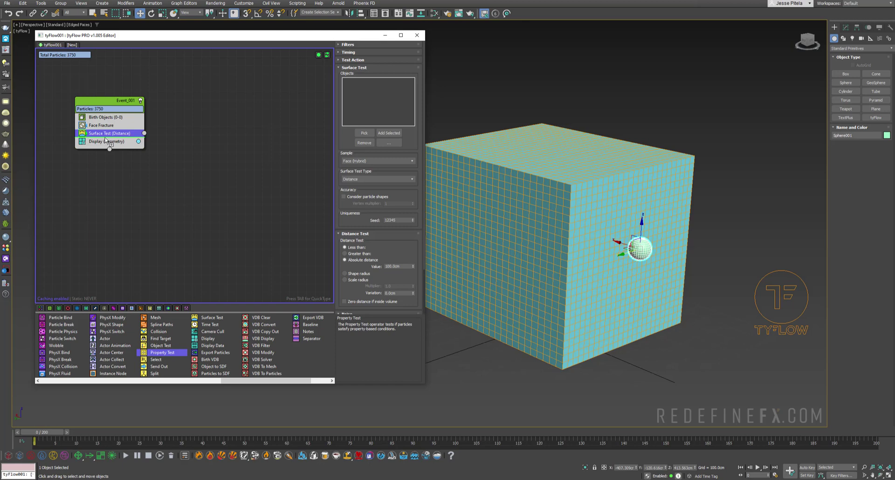
drag(107, 140, 107, 140)
Make the sphere the Surface Test object and set the absolute distance value to 30 cm.
click(361, 134)
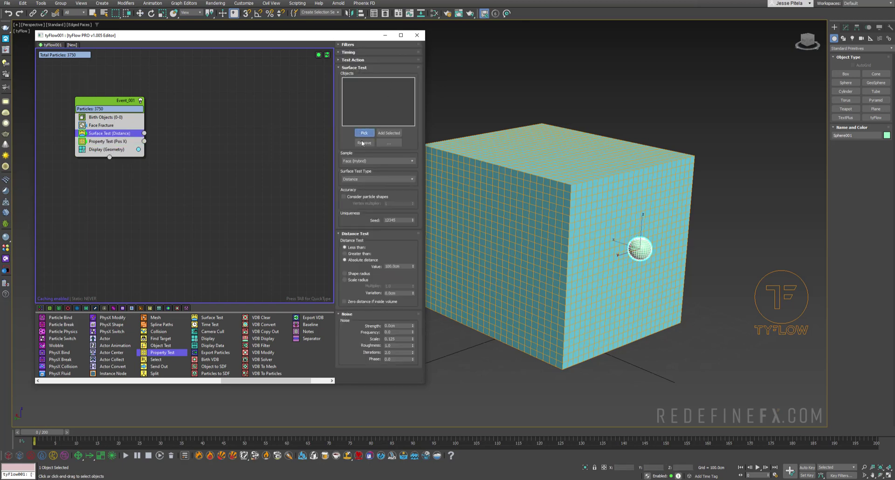
click(641, 252)
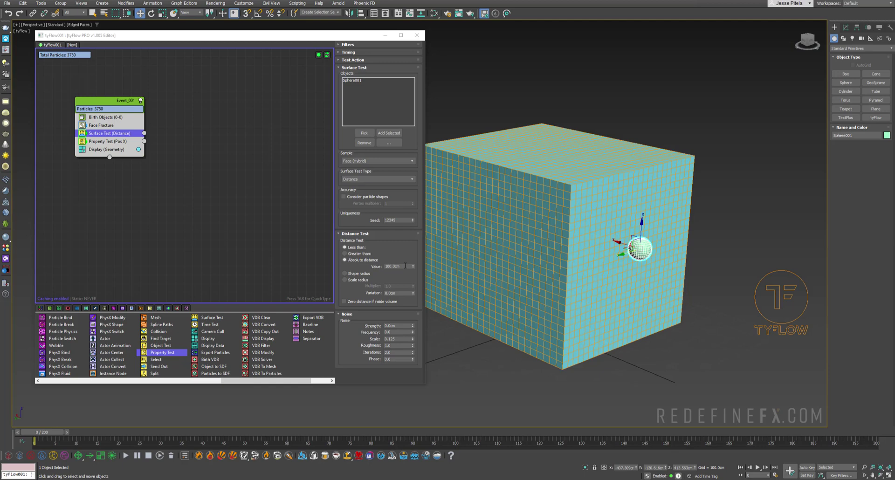
drag(409, 268, 381, 268)
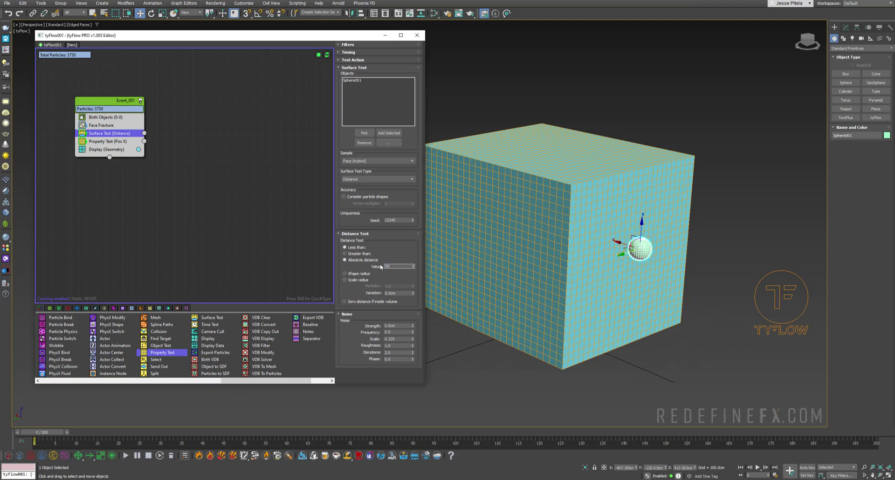
scroll(663, 255, up, 5)
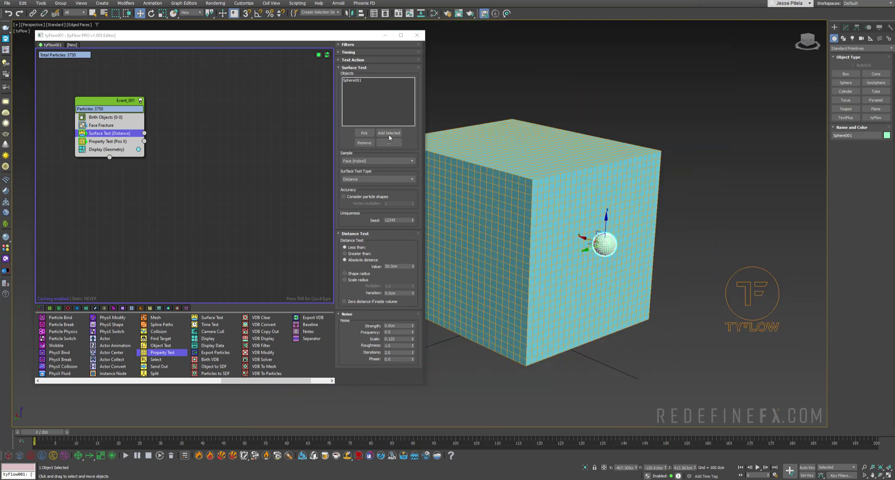
Connect the Surface Test output to a new event placed beside the first one.
drag(144, 135, 205, 148)
click(224, 153)
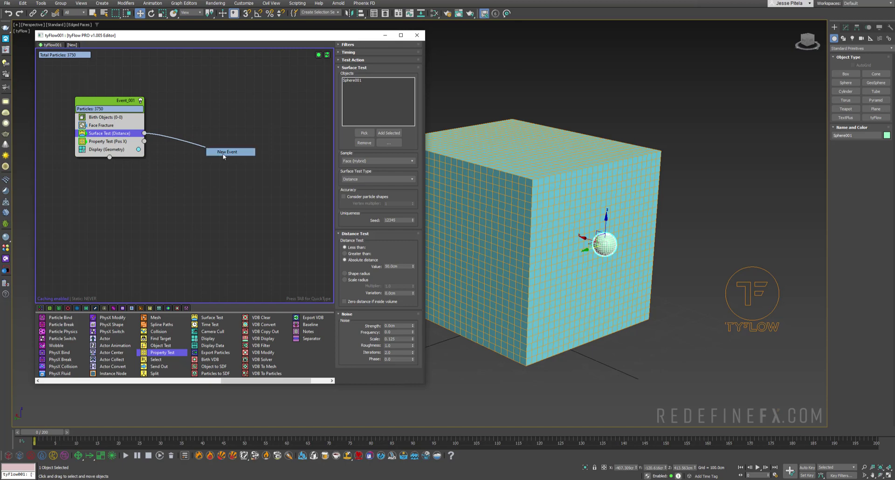
drag(223, 145, 195, 173)
Add a Particle Groups operator to the second event and assign its particles to simulation group 1.
click(109, 141)
key(Tab)
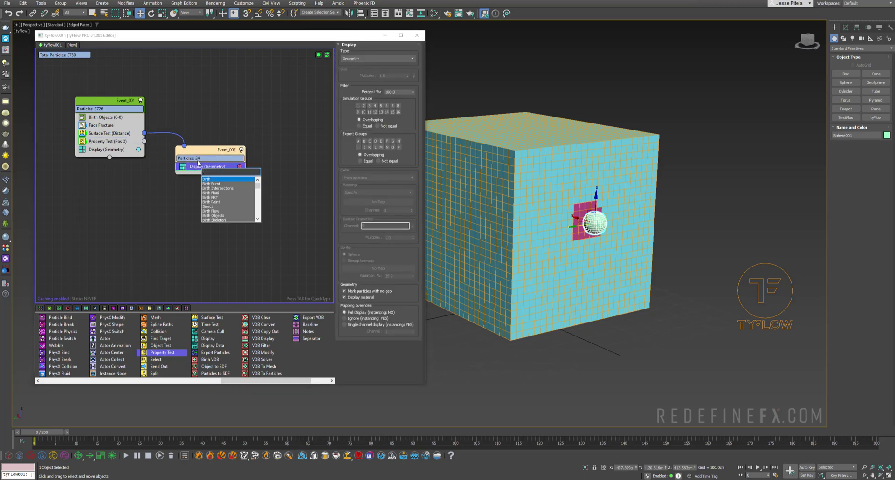
text(group)
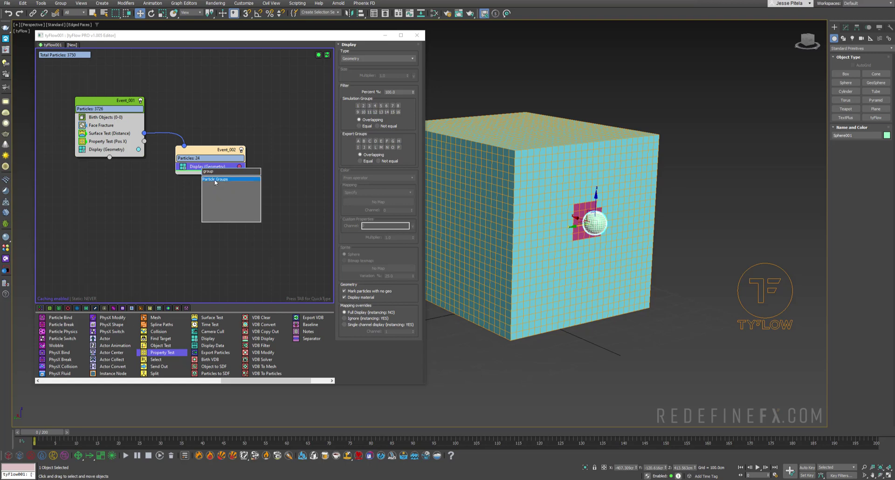
click(215, 179)
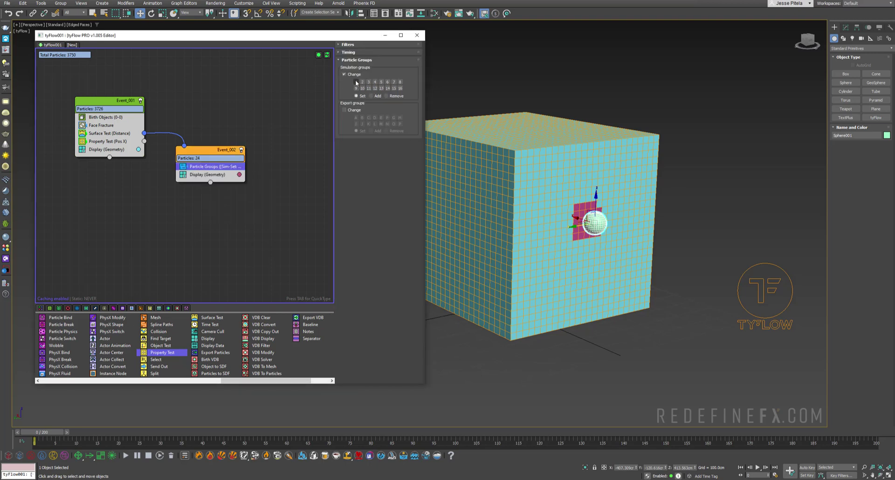
Set the first event's Property Test to the Neighbors type, testing true when the property is Greater.
click(98, 142)
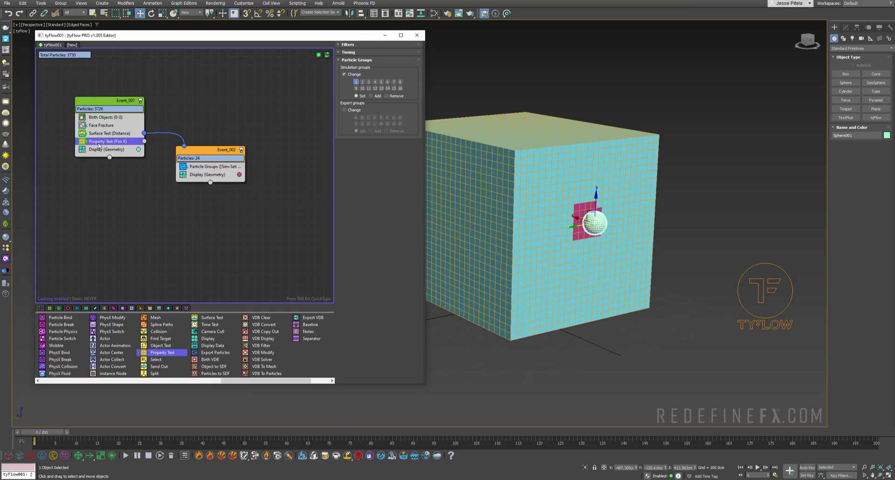
click(357, 84)
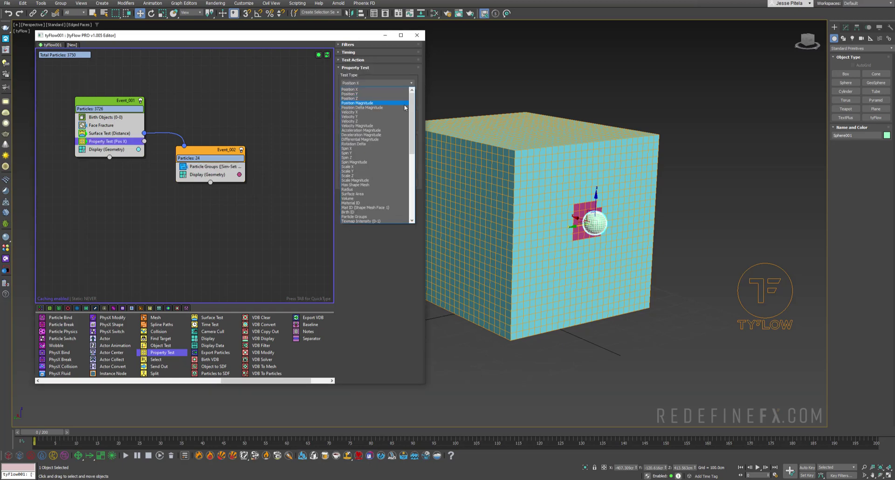
drag(413, 108, 416, 169)
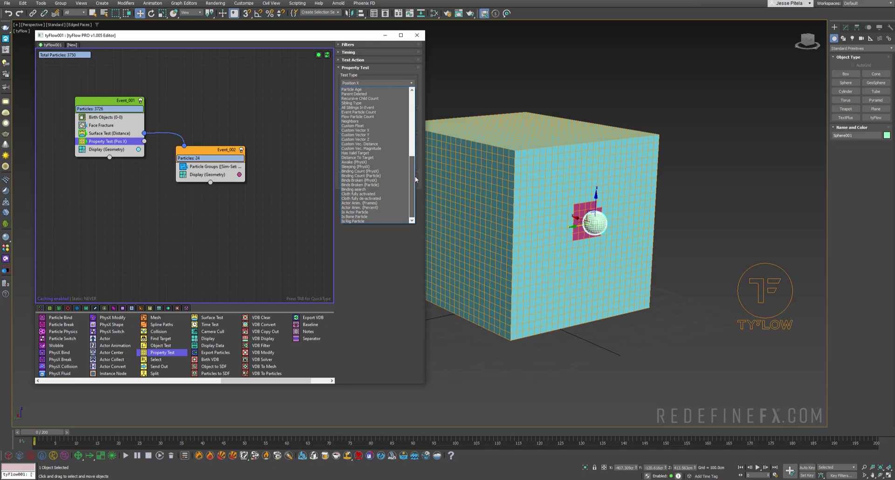
click(351, 134)
click(377, 98)
click(375, 114)
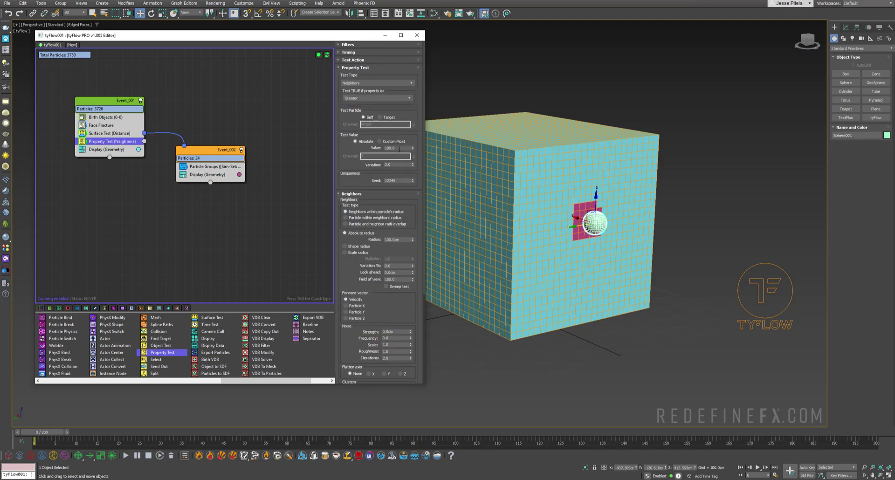
Set the Property Test's value to 0 and its absolute neighbor radius to 30 cm, and restrict its neighbor search to simulation group 1.
double_click(380, 148)
double_click(391, 240)
scroll(374, 320, down, 5)
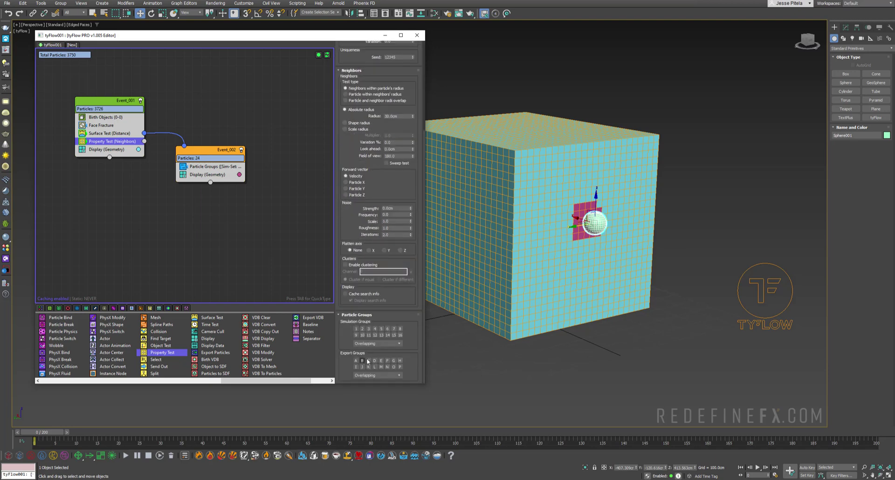
click(356, 329)
Move the second event farther from the first and create a third event between them with a Time Test operator.
click(204, 150)
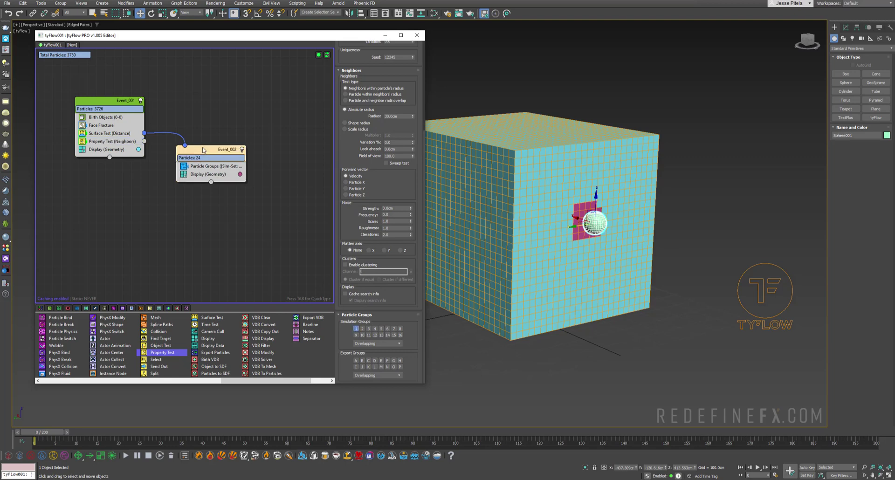
drag(204, 150, 242, 142)
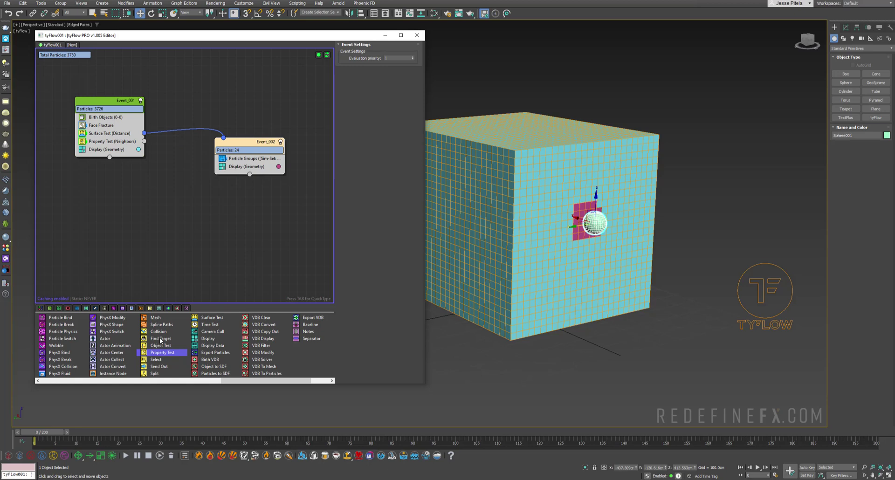
drag(212, 321, 166, 168)
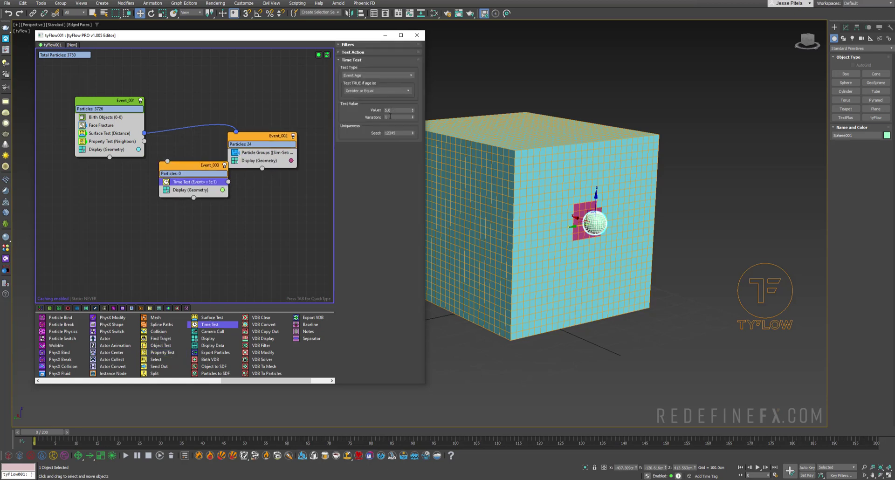
Configure the Time Test to be true when the event age is Greater than 5, with a variation of 1.
double_click(391, 116)
drag(264, 138, 272, 134)
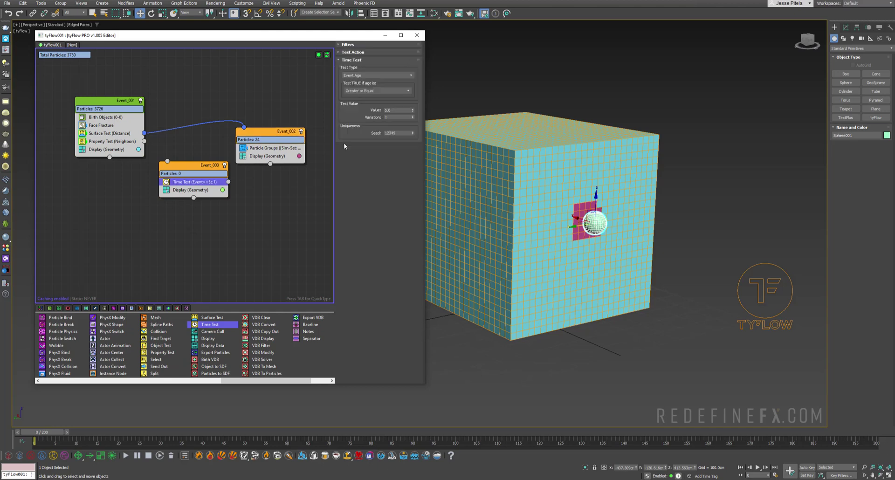
click(359, 95)
click(357, 106)
Connect the Property Test output to the Time Test event and the Time Test output to the second event, and preview up to frame 131.
drag(281, 134, 290, 137)
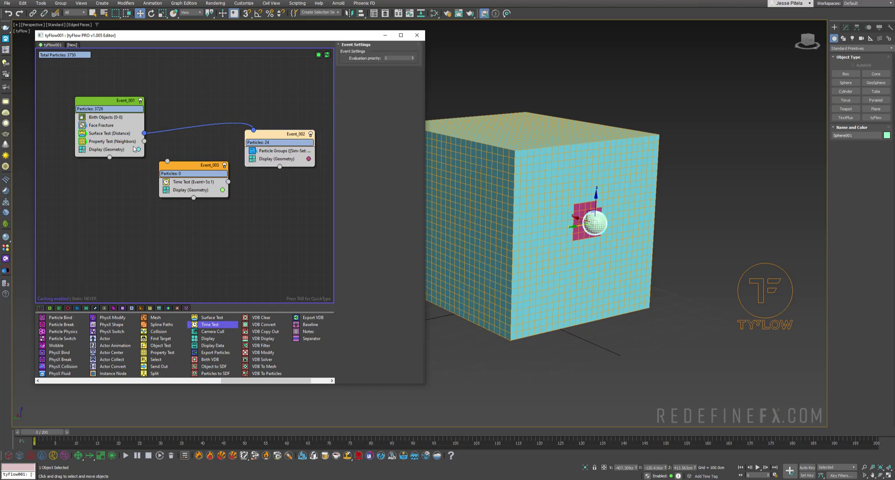
mouse_move(145, 142)
mouse_down()
mouse_move(175, 184)
mouse_move(254, 130)
mouse_up()
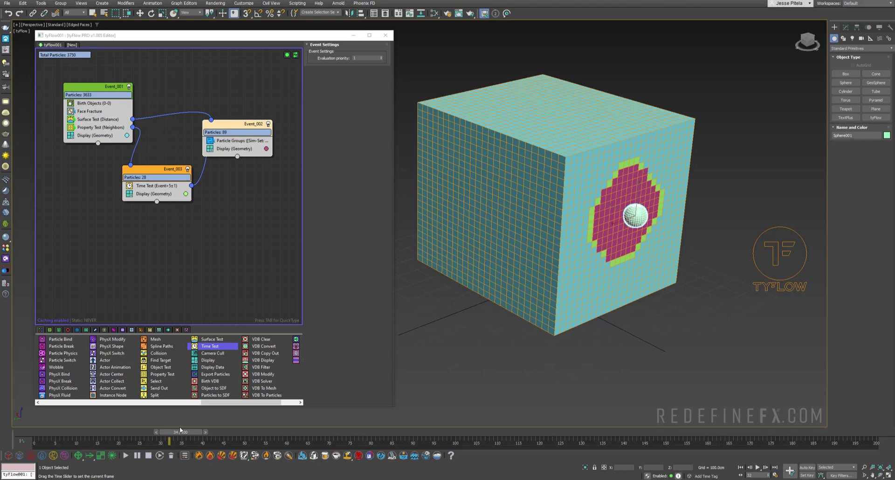
drag(181, 430, 593, 434)
key(w)
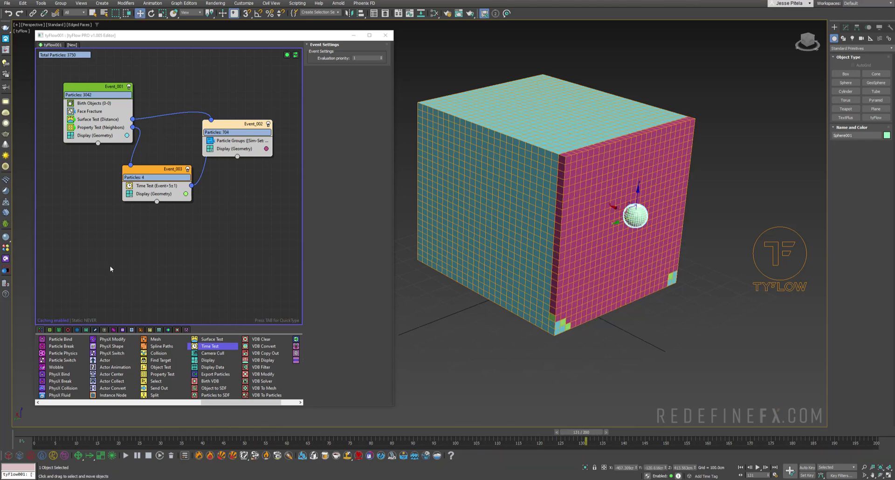
Increase the Property Test's neighbor radius so the effect can spread around the box edges, and preview it up to frame 106.
click(92, 127)
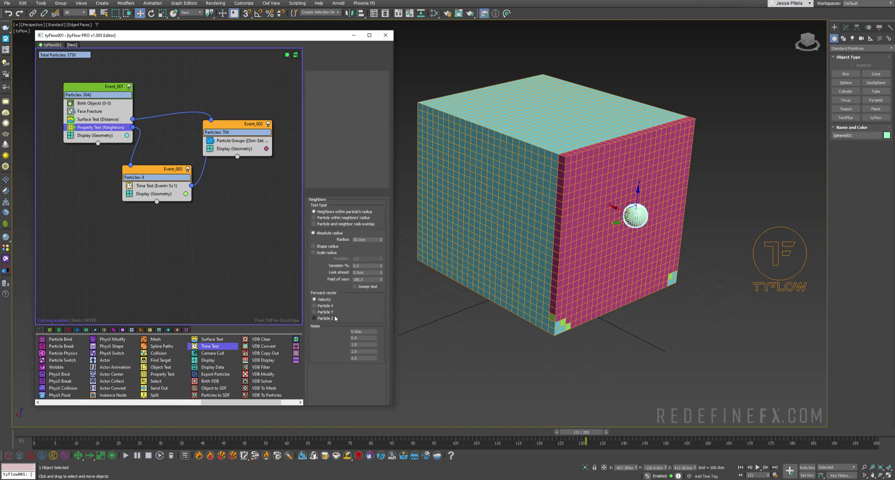
scroll(358, 304, down, 1)
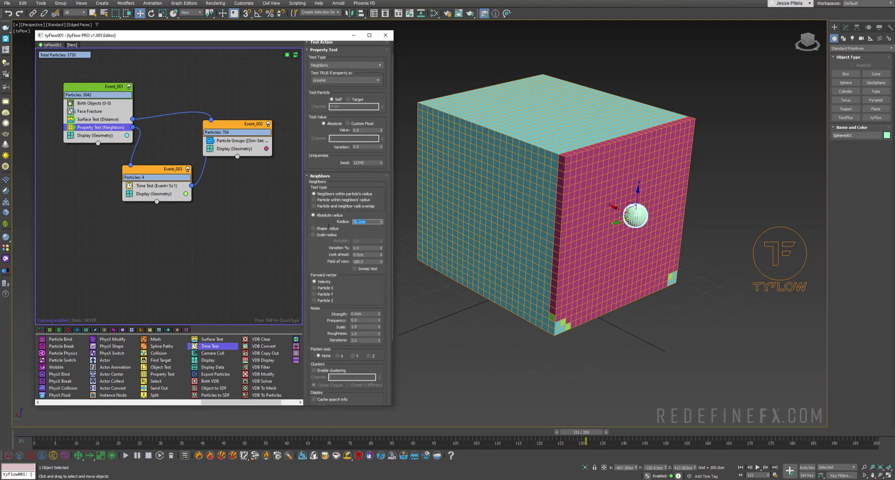
key(Return)
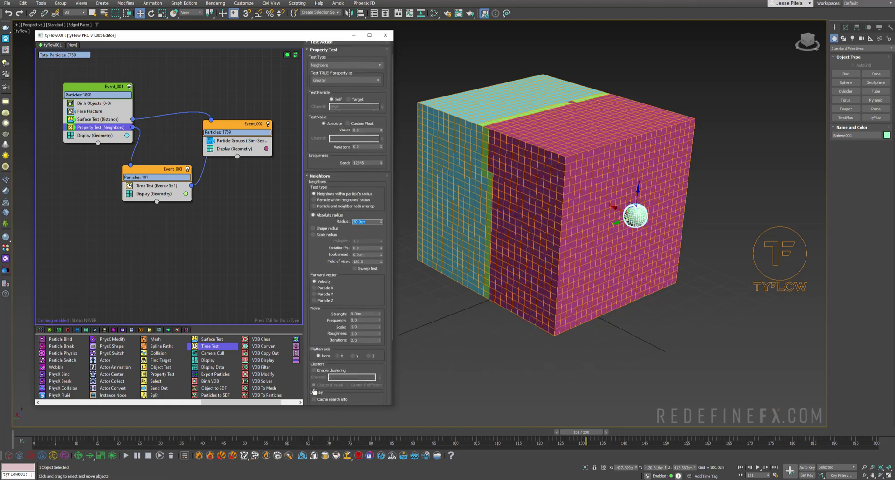
drag(37, 436, 234, 434)
drag(177, 433, 479, 434)
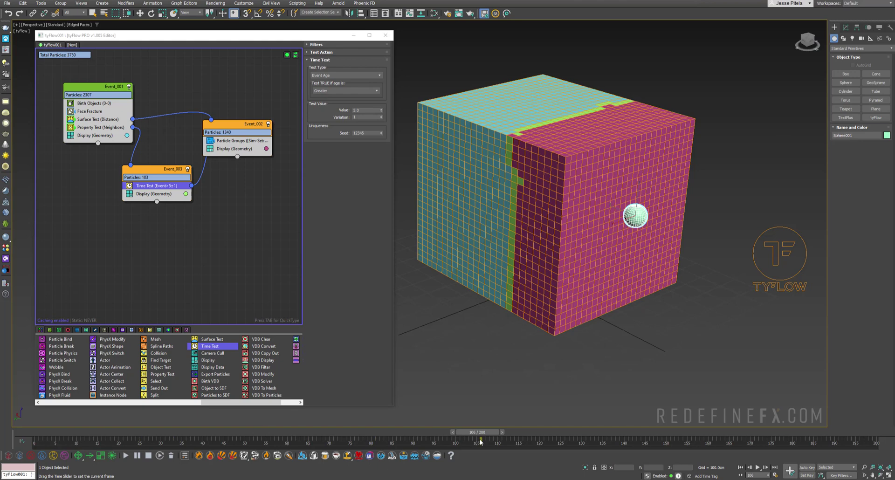
Try a Time Test value of 1 and preview the spread in the early frames.
drag(147, 175, 158, 179)
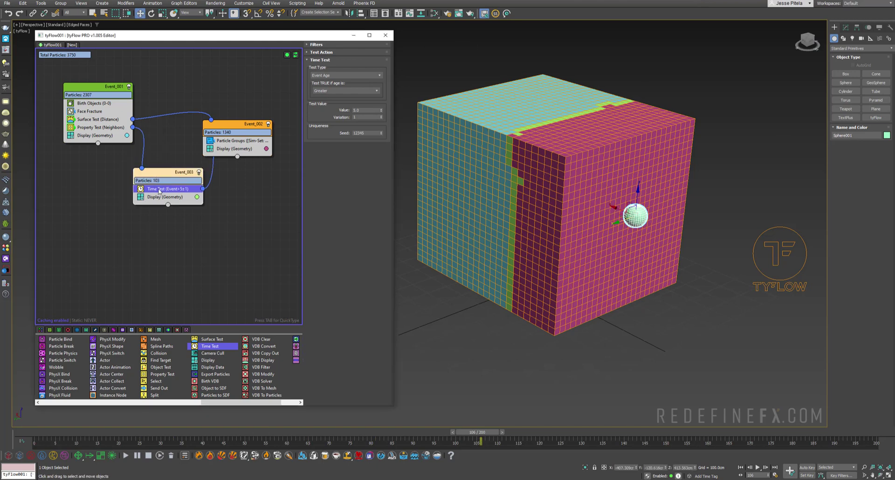
double_click(368, 110)
key(Return)
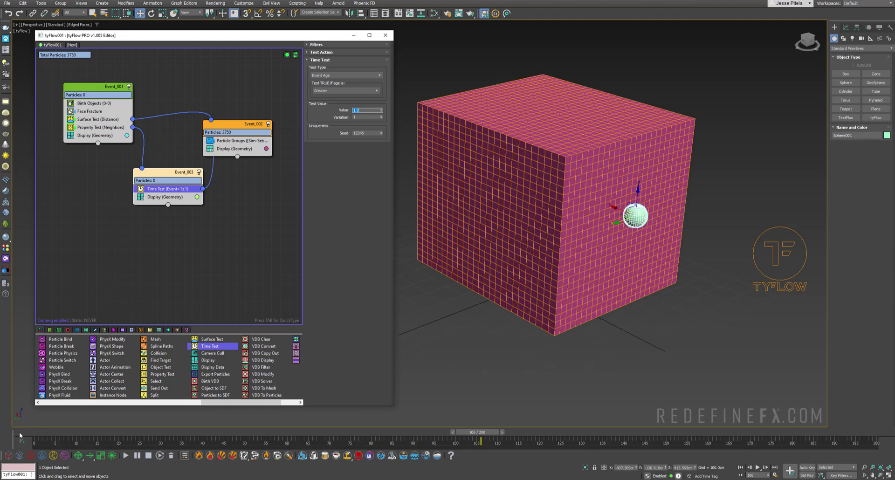
drag(19, 436, 110, 441)
key(w)
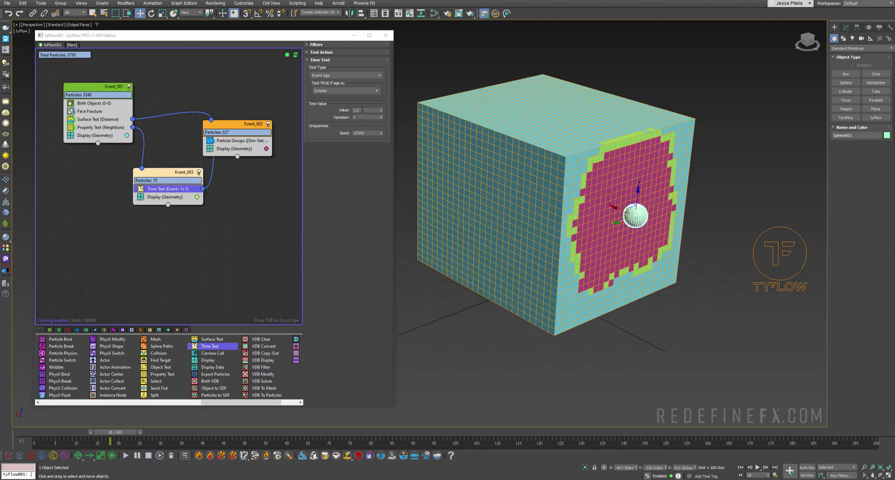
Set the Time Test value back to 5.
click(363, 110)
text(5)
key(Return)
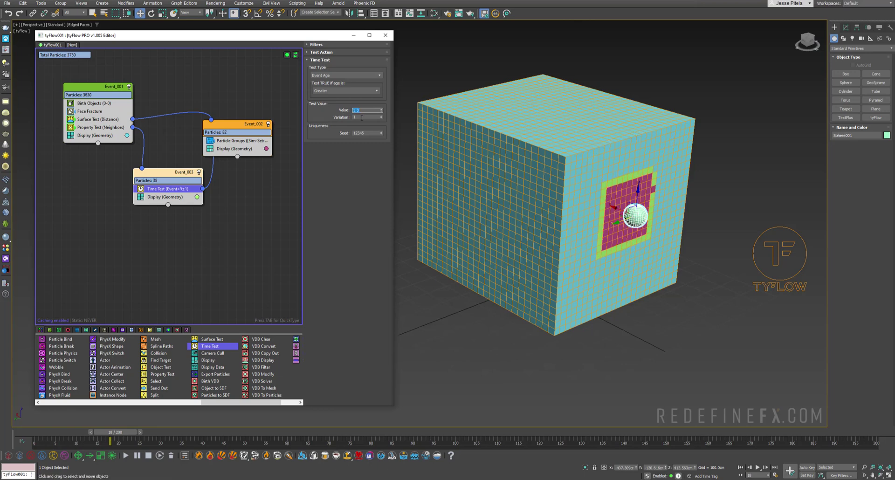
Try a Time Test variation of 5 and inspect the irregular spread across the box up to frame 61.
click(359, 117)
key(Return)
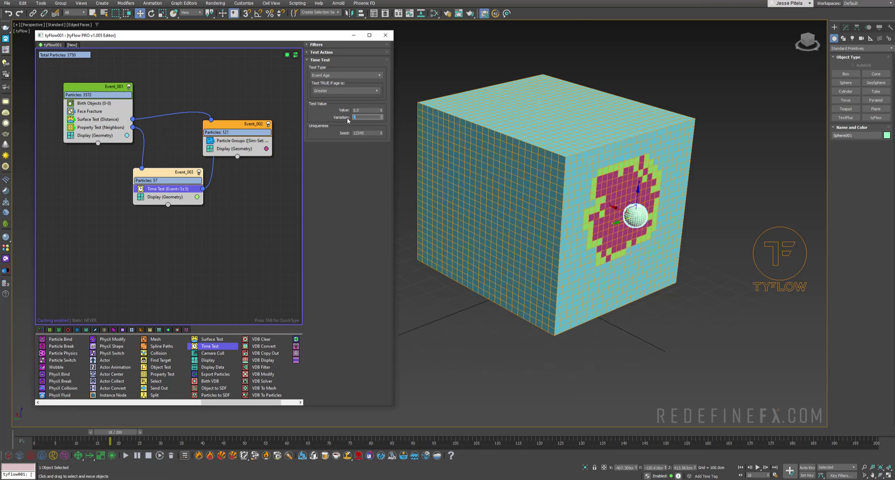
drag(120, 433, 298, 433)
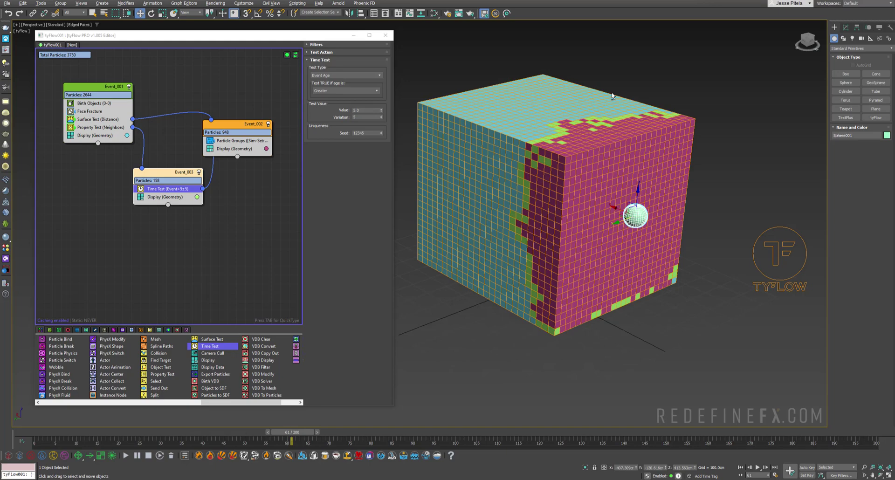
scroll(591, 148, up, 3)
alt+middle_drag(612, 93, 481, 246)
scroll(592, 140, down, 5)
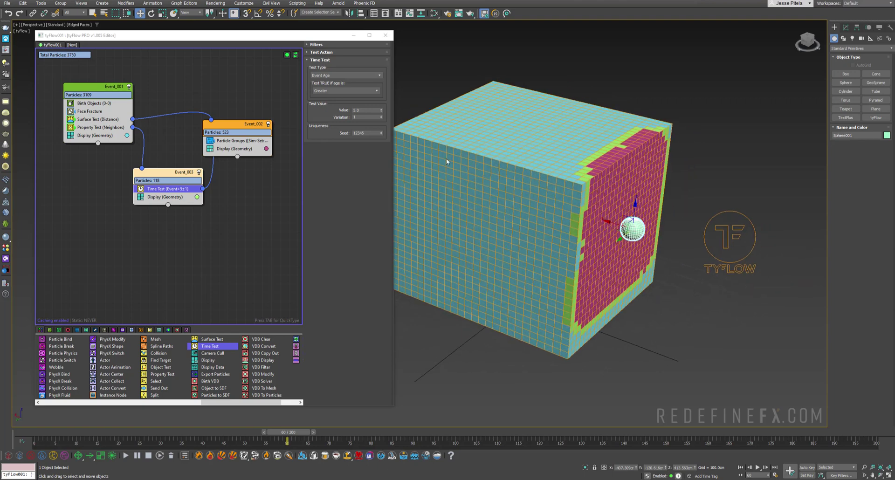
Preview the spread up to frame 106 and set the Time Test variation to 3.
drag(269, 442, 480, 419)
alt+middle_drag(513, 235, 549, 184)
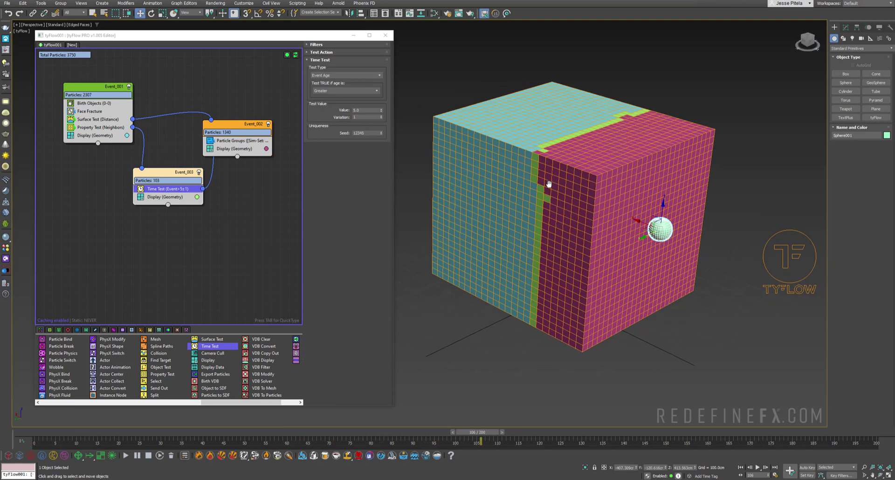
double_click(355, 117)
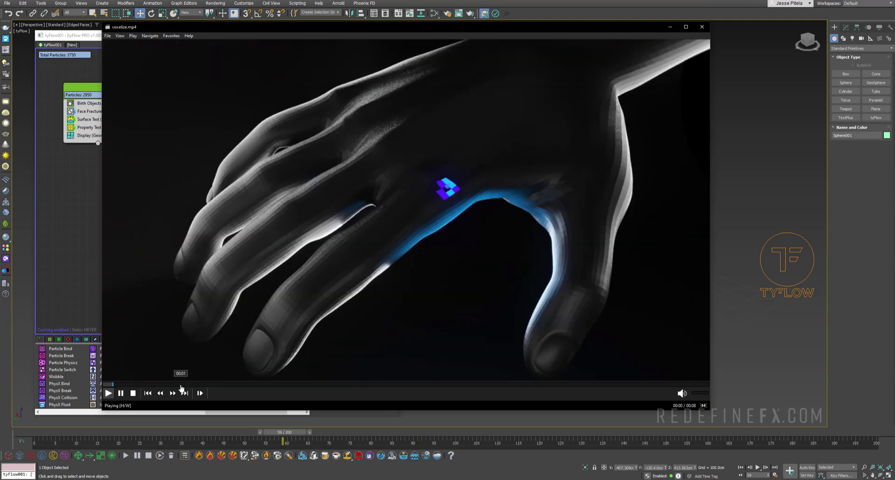
Play the voxelize.mp4 reference clip in the media player and pause it to examine how the effect spreads over the hand.
click(451, 149)
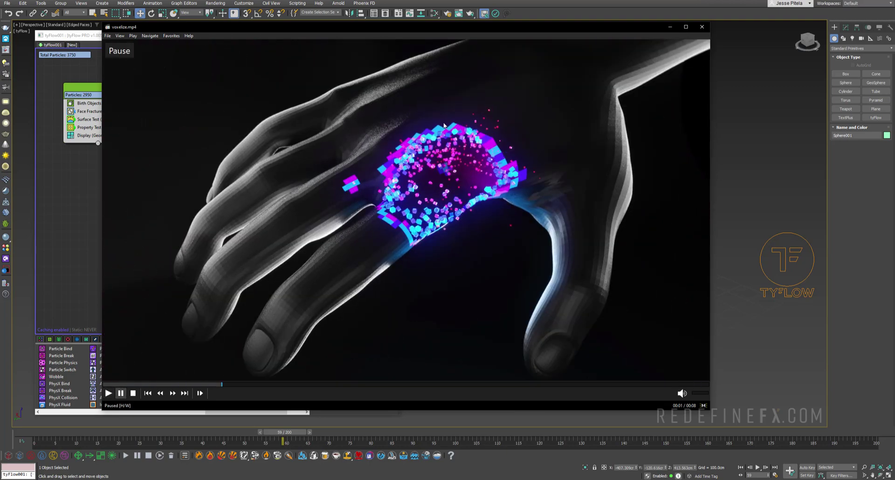
click(454, 135)
click(480, 122)
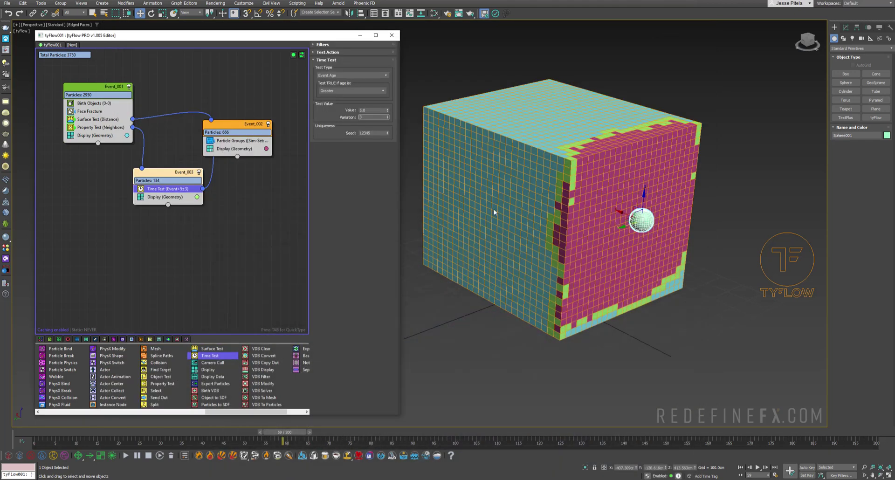
Add a Spin operator below Particle Groups in the second event and preview the spinning polygons up close.
click(224, 140)
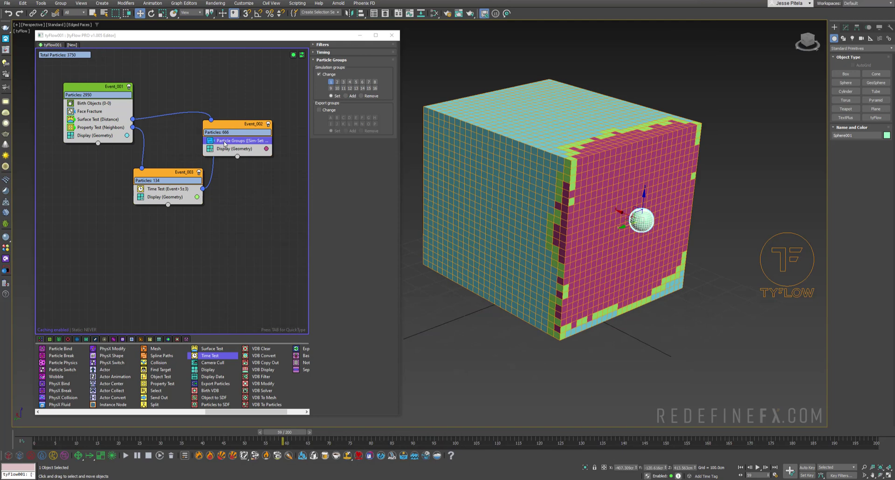
key(Tab)
text(spi)
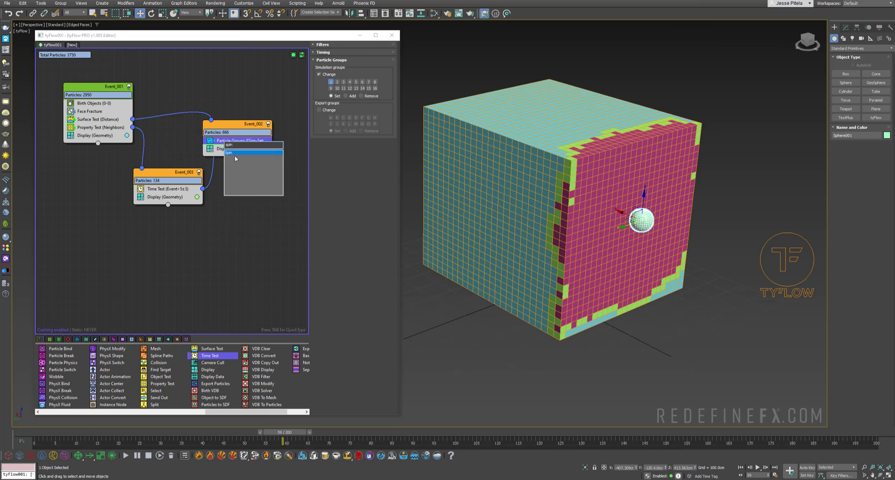
click(234, 153)
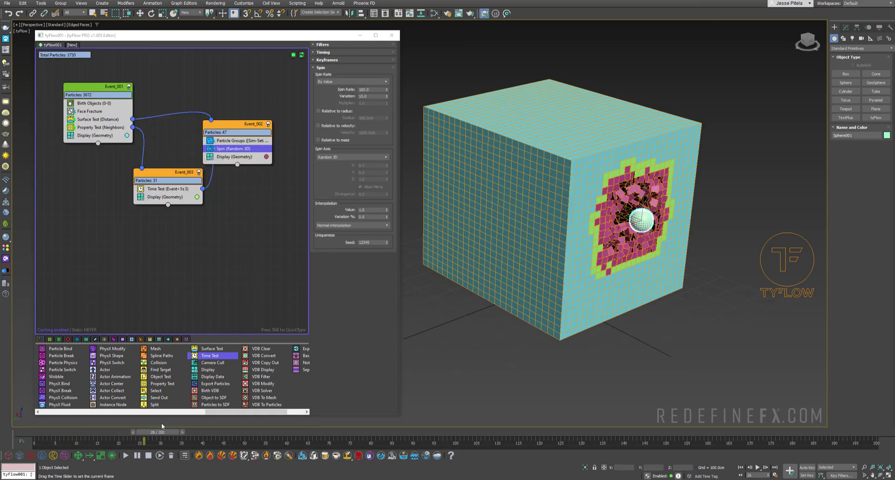
scroll(574, 237, up, 3)
middle_drag(574, 238, 509, 264)
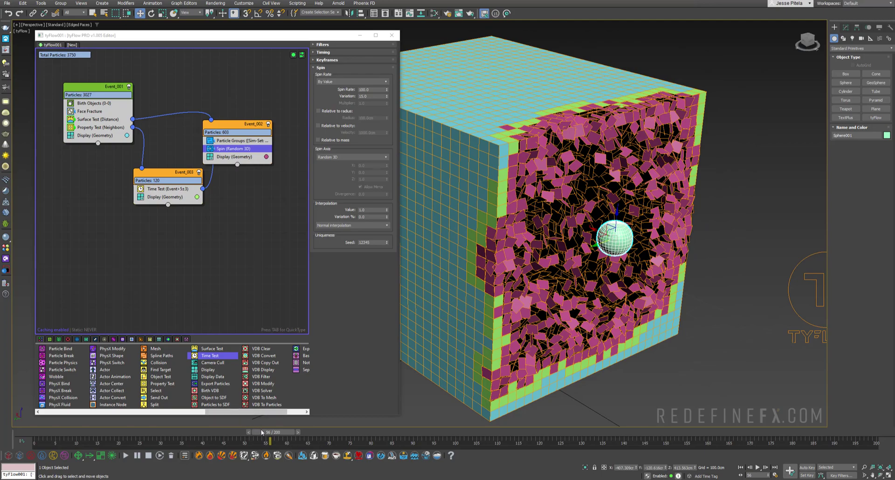
drag(260, 432, 200, 432)
Add a Rotation operator below Spin in the second event, set its interpolation value to 0.01, and preview up to frame 75.
scroll(206, 394, up, 5)
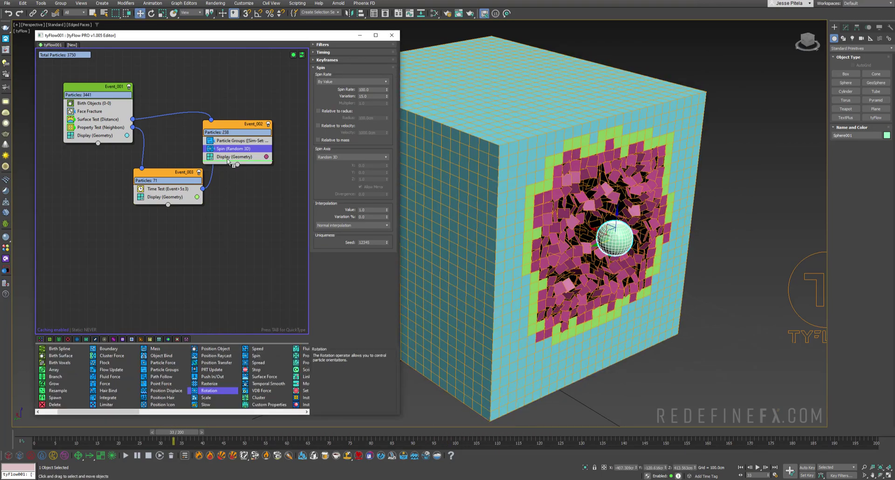
drag(229, 158, 230, 159)
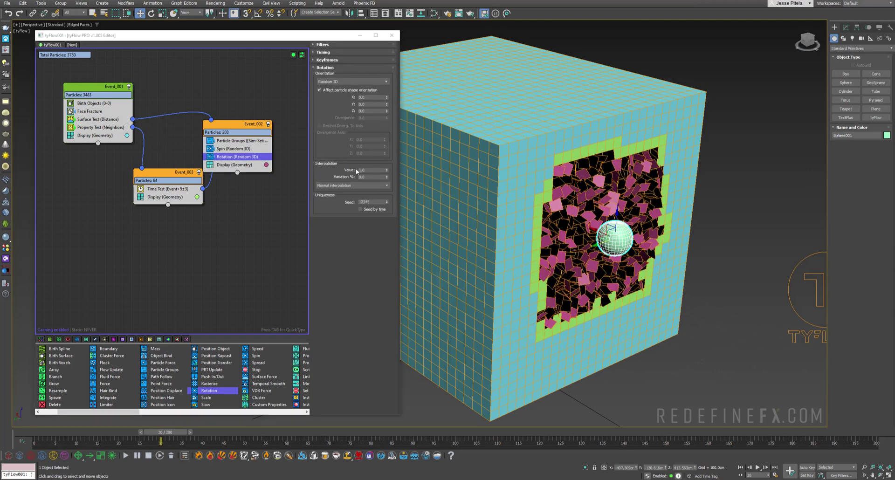
double_click(372, 170)
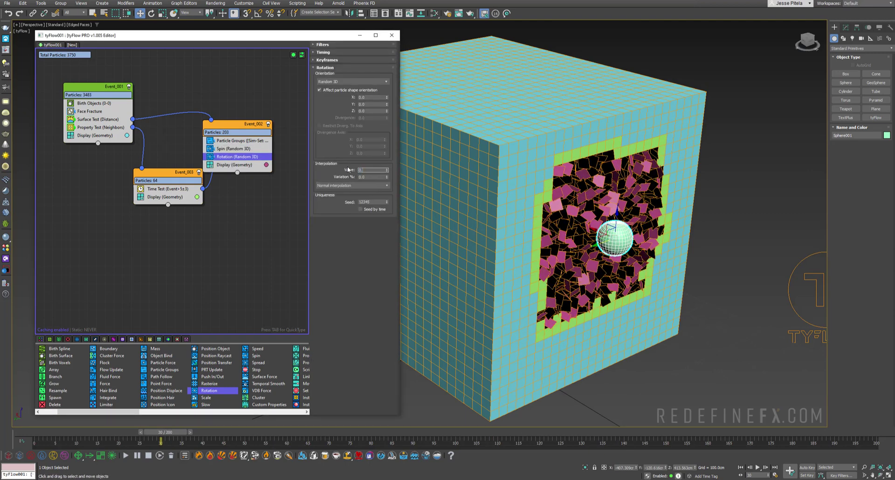
key(Return)
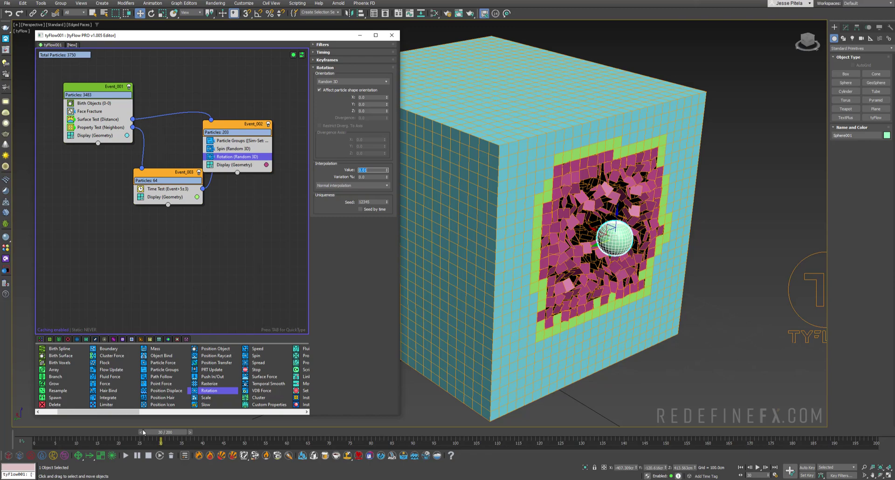
drag(143, 432, 351, 440)
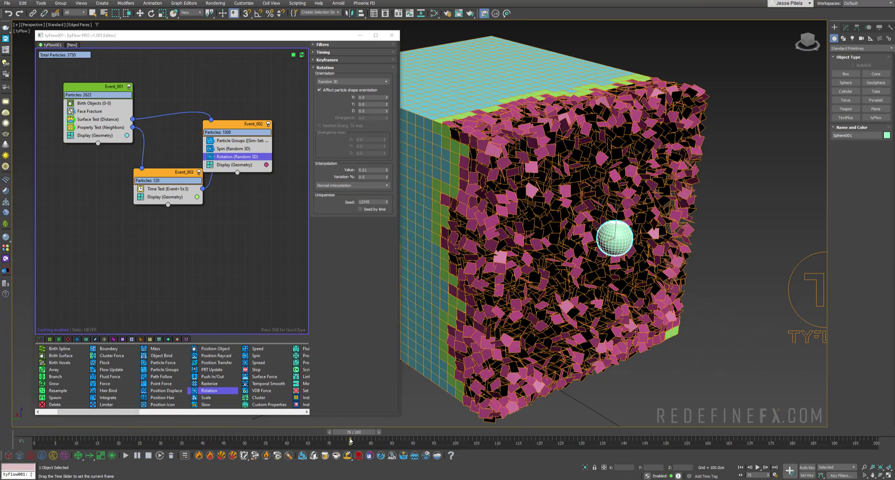
key(w)
Set the Rotation operator's timing to Continuous and preview the polygons' motion up to about frame 39.
click(323, 52)
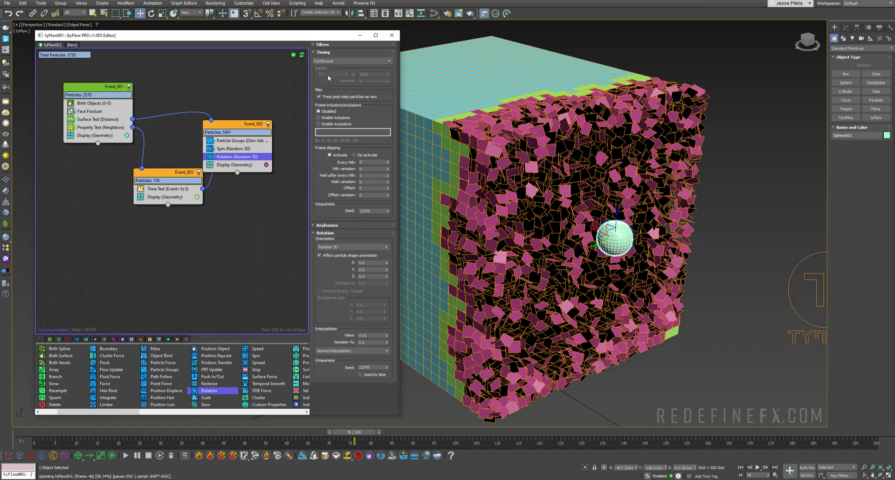
drag(341, 436, 156, 443)
drag(156, 444, 206, 443)
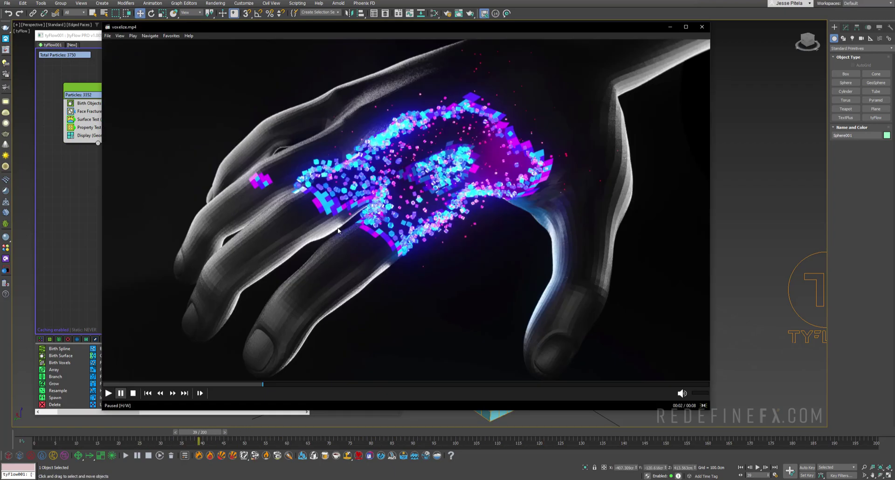
Play more of the voxelize.mp4 reference clip and pause it to examine the pieces breaking away from the hand.
click(339, 226)
click(484, 79)
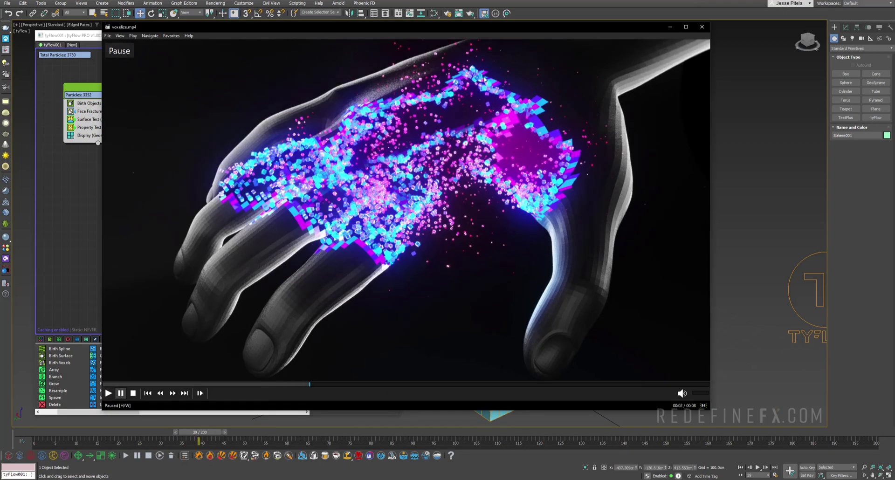
Switch to the browser and replay the MSI Product Launch 2021 video around 3:26 to examine the voxel hand effect.
click(671, 29)
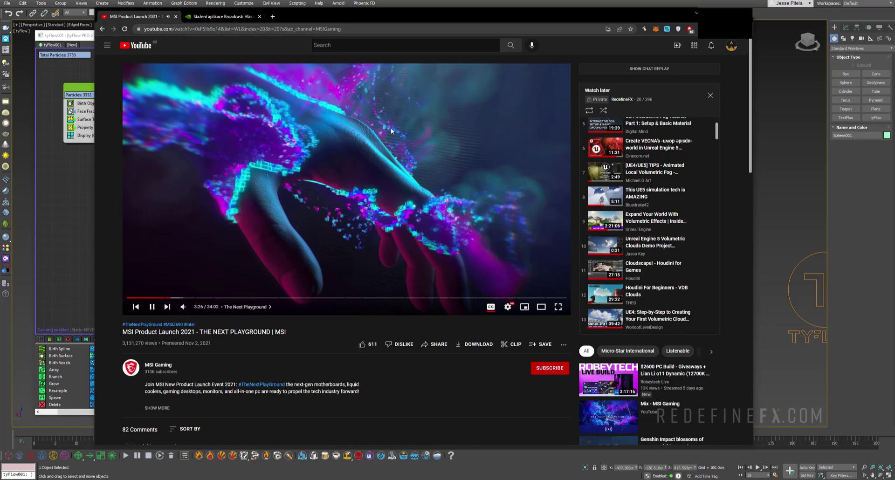
click(344, 140)
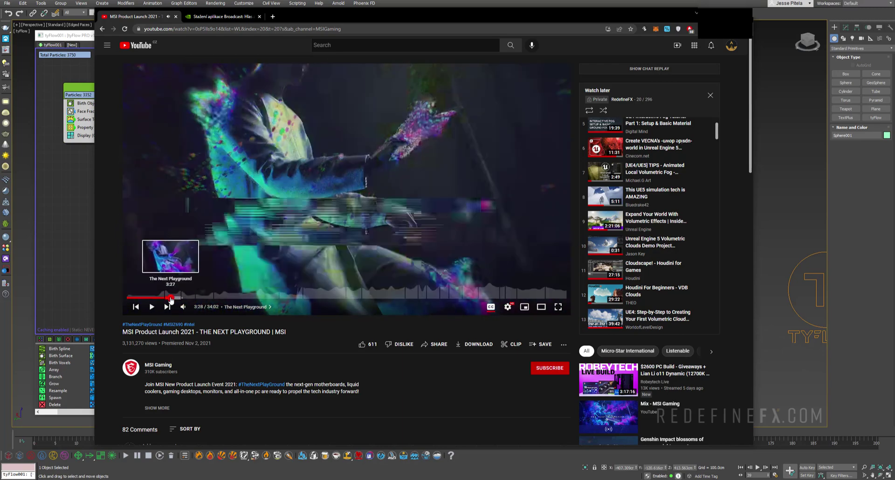
click(171, 298)
click(291, 196)
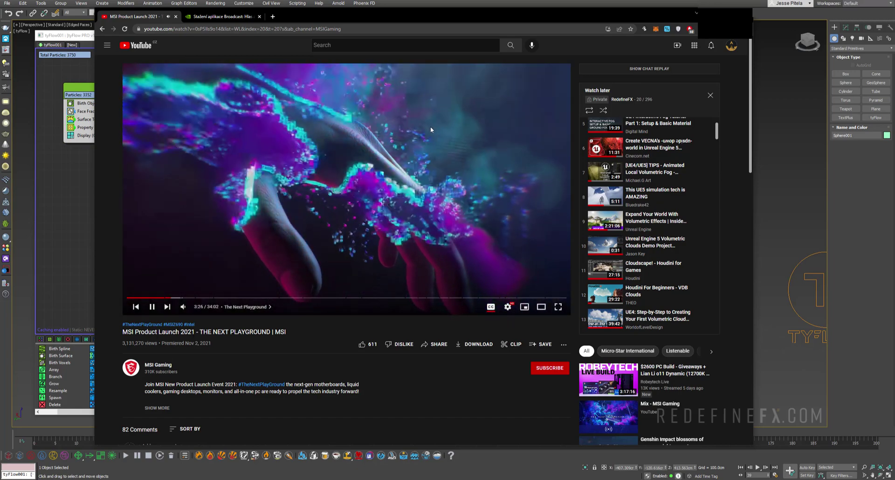
click(369, 166)
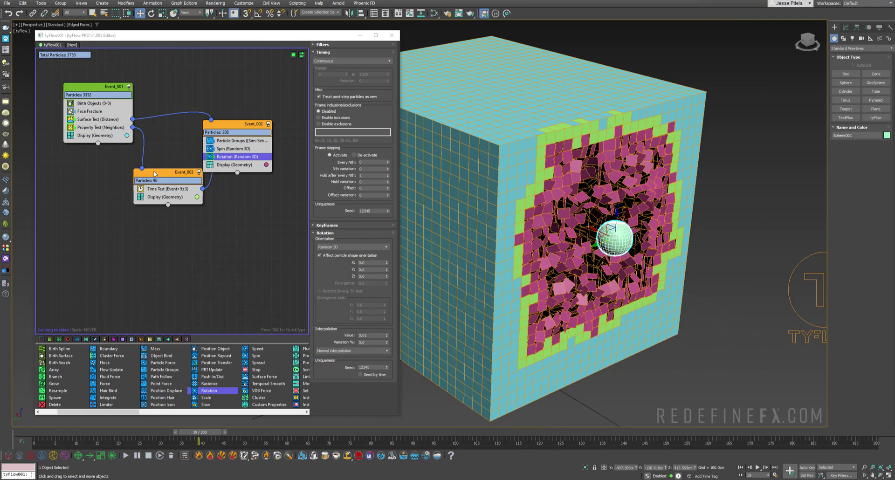
Move Event_003 aside, add a Shape operator below Rotation in Event_002, and set its mesh type to the 3D Cube.
drag(154, 174, 131, 172)
scroll(156, 400, right, 4)
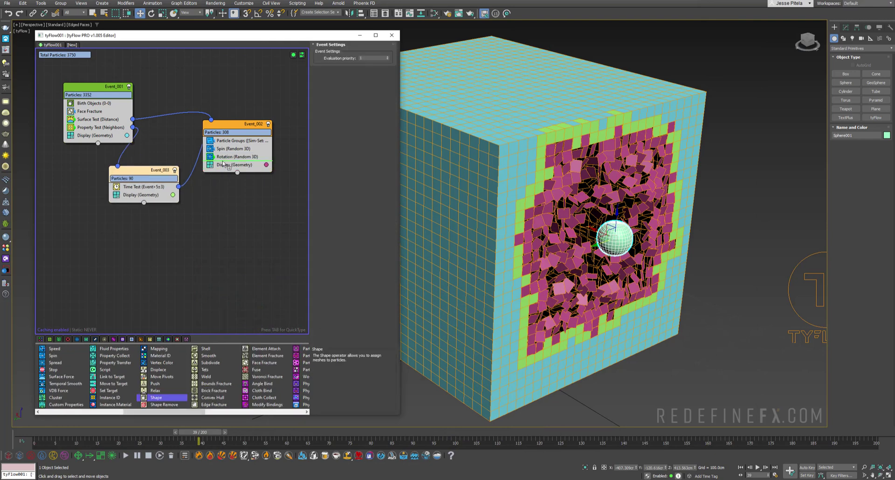
drag(224, 162, 223, 162)
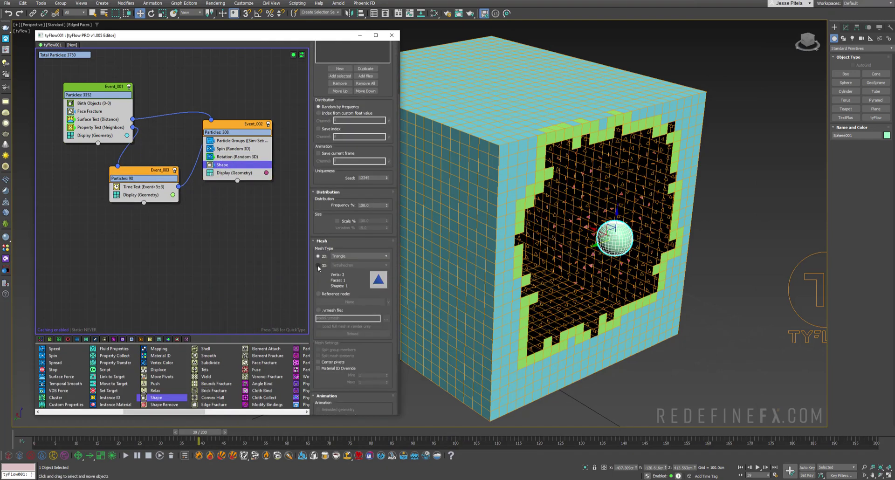
click(318, 266)
click(340, 265)
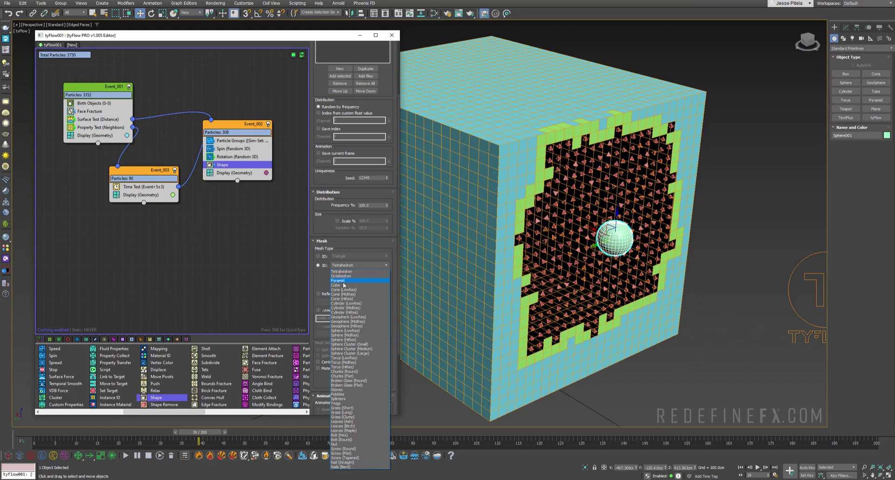
click(344, 285)
Preview the cubes up to frame 35, then add a Scale operator below Shape in Event_002 with its scale value at 200%.
drag(201, 433, 71, 416)
drag(206, 398, 219, 174)
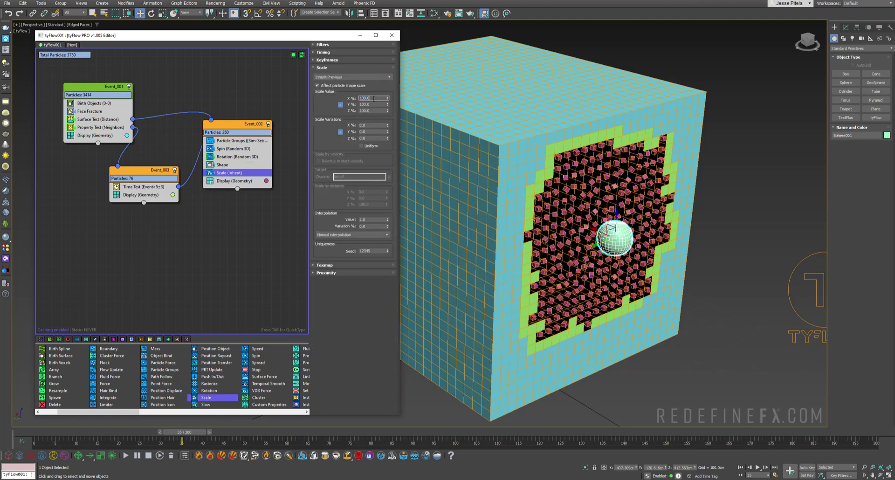
key(Return)
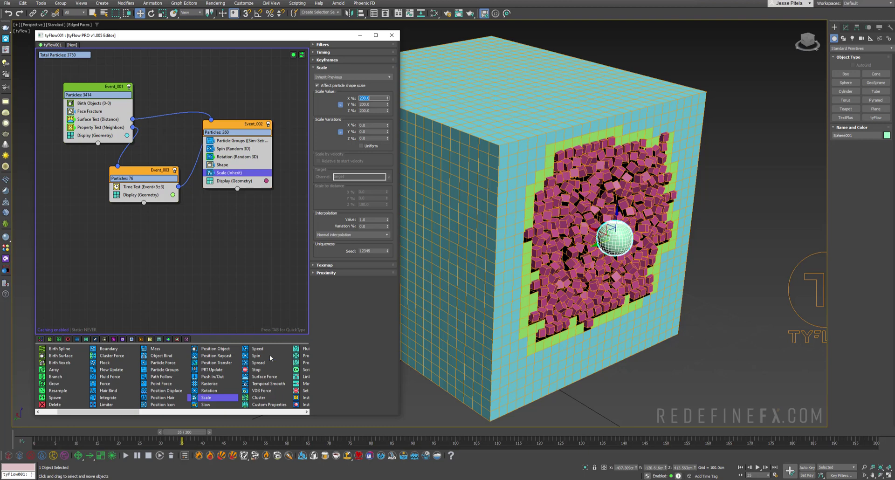
Add a second Scale operator below the first, set it to Absolute with 0% scale on all axes and 0.08 interpolation.
drag(201, 399, 225, 180)
click(326, 77)
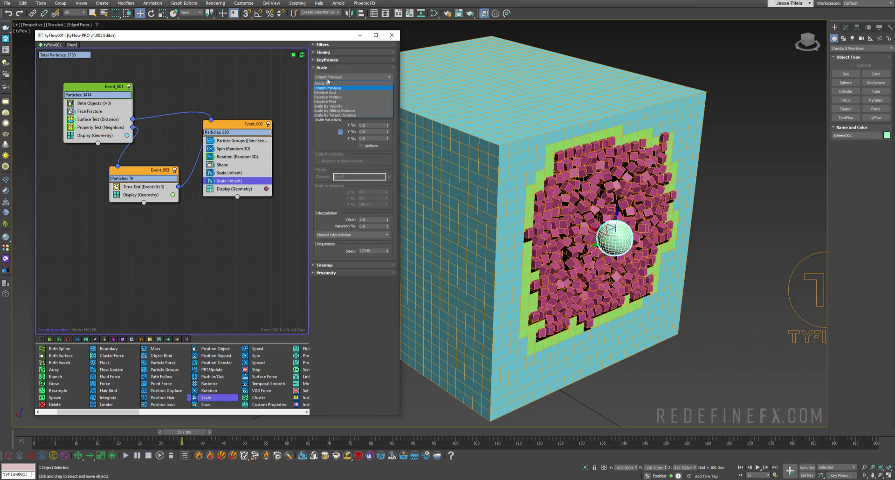
click(328, 84)
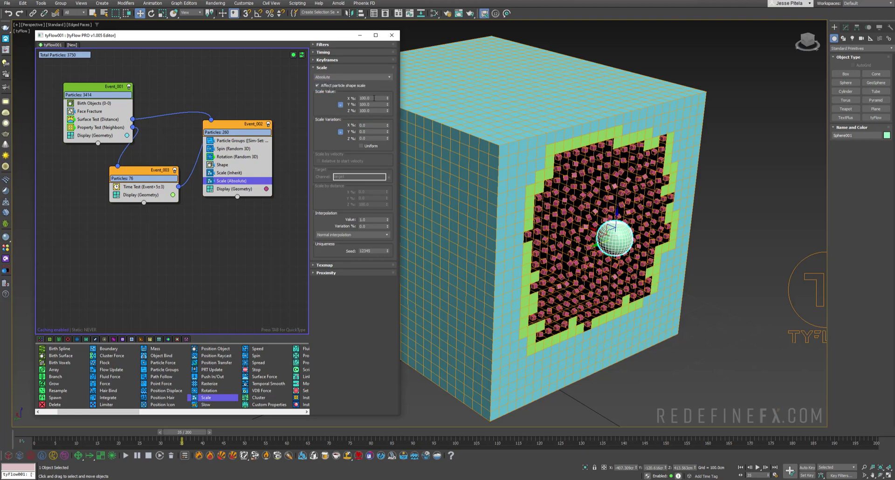
text(0)
key(Return)
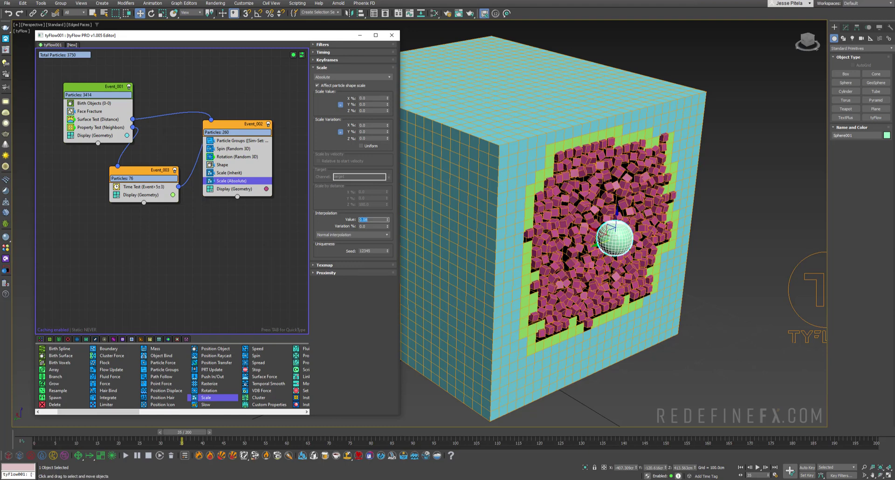
Set the Absolute Scale operator's timing to Continuous and its interpolation value to 0.01, and preview up to about frame 172.
mouse_move(26, 435)
mouse_down()
mouse_move(90, 433)
mouse_move(31, 433)
mouse_up()
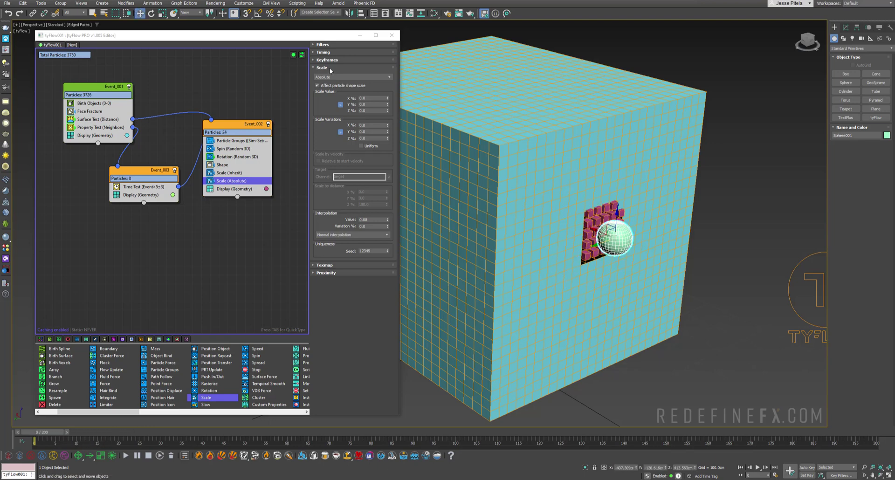
click(325, 52)
click(329, 61)
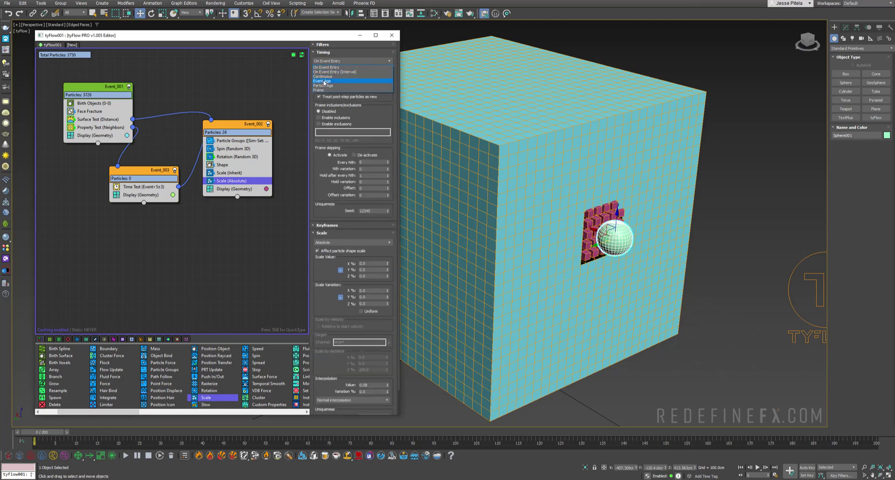
click(324, 76)
scroll(318, 77, down, 1)
drag(40, 432, 673, 420)
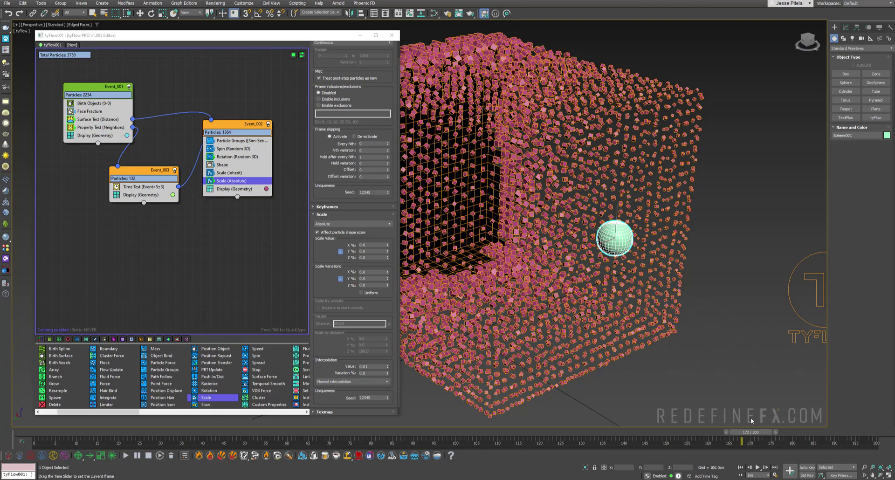
key(w)
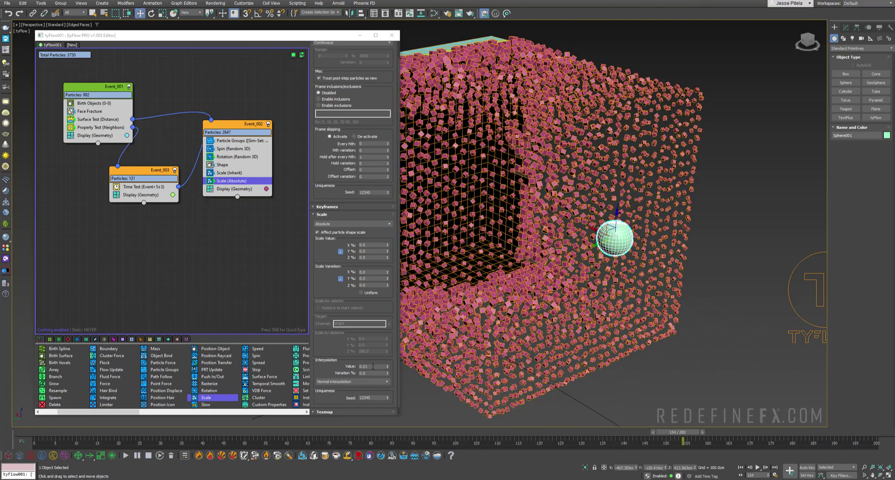
Set the Absolute Scale operator's interpolation value to 0.03, extend the animation end time to 400, and preview up to frame 85.
click(369, 367)
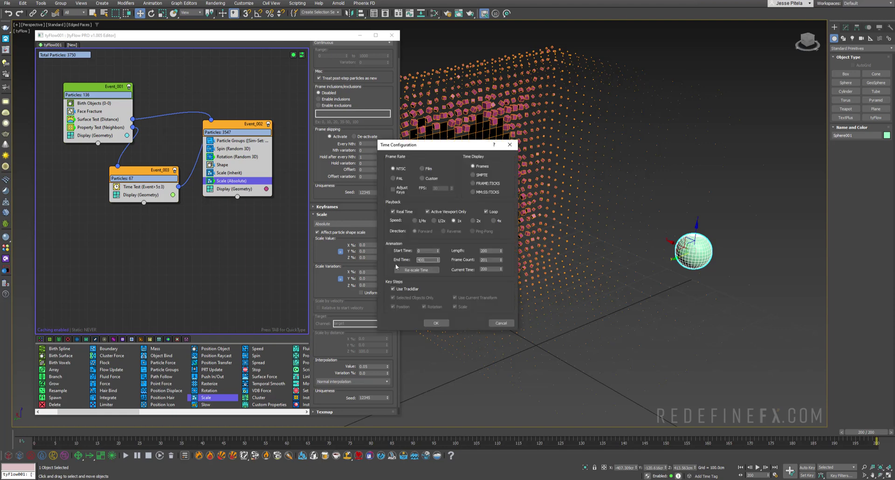
click(435, 323)
drag(139, 431, 212, 432)
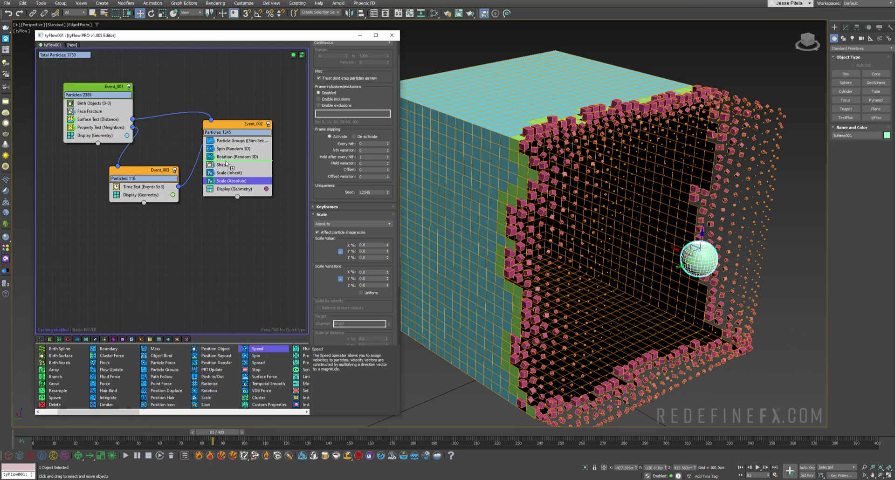
Add a Speed operator below the Absolute Scale operator in Event_002 and set its direction to Object Center Out.
drag(240, 195, 234, 186)
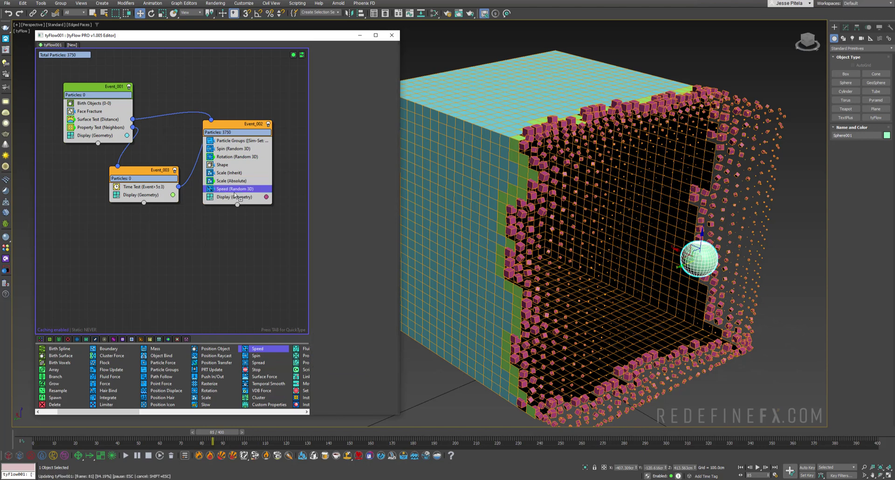
click(332, 148)
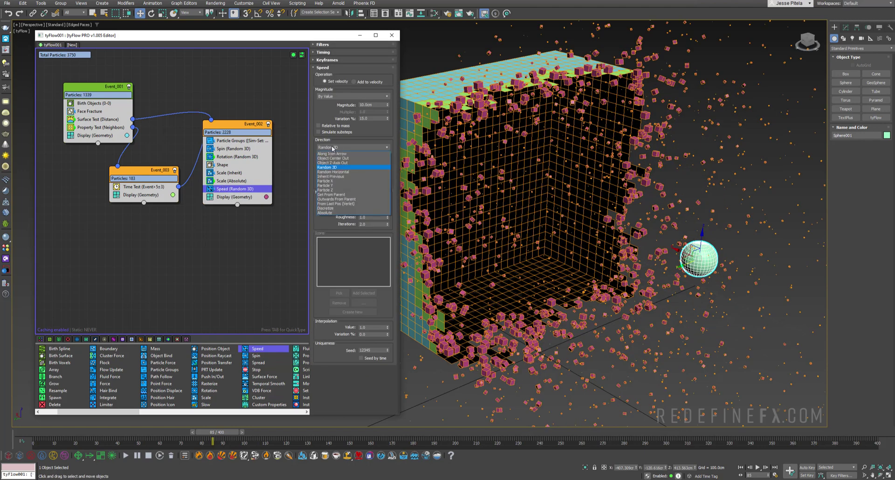
click(334, 160)
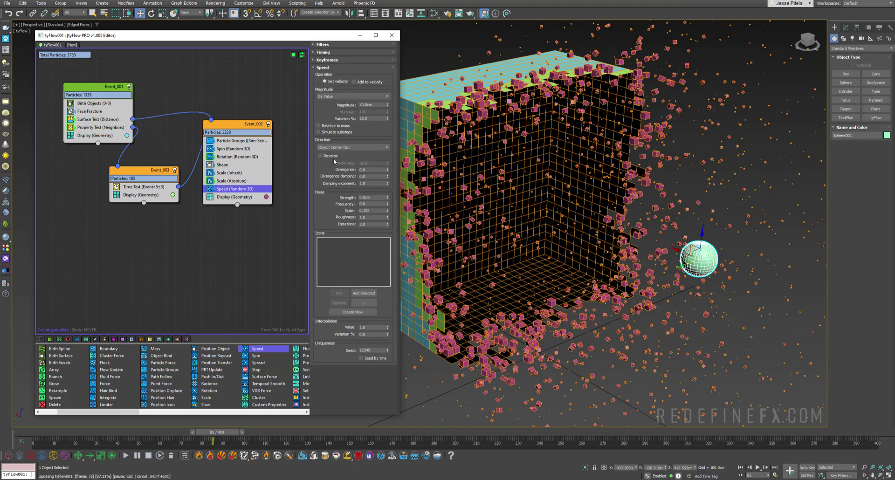
scroll(446, 333, down, 3)
Unhide all objects, pick Box002 as the Speed operator's icon, and preview the outward motion up to about frame 108.
right_click(437, 374)
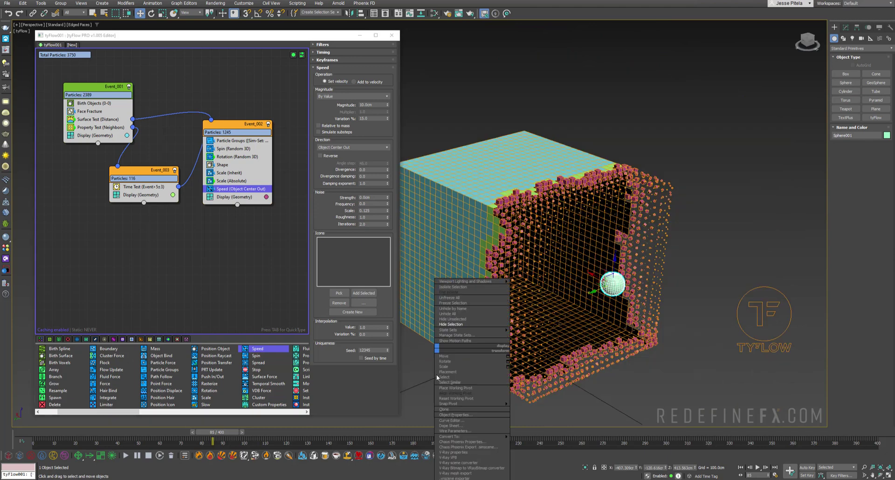
click(459, 314)
double_click(28, 41)
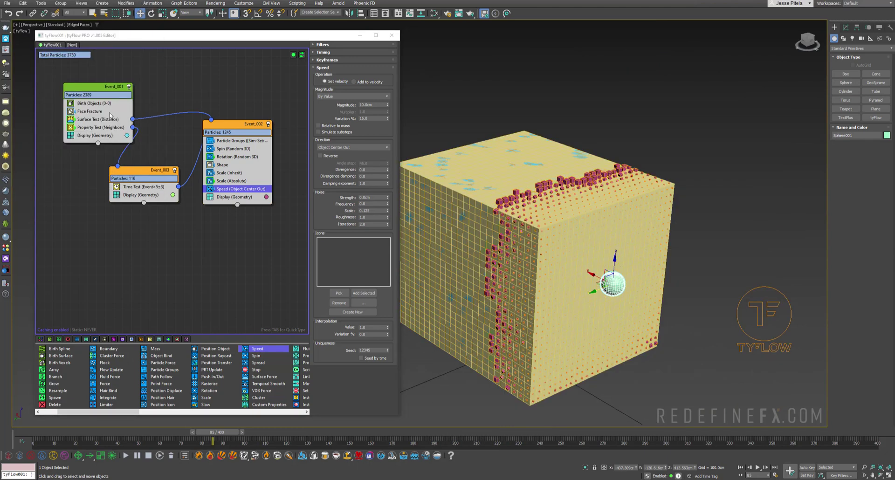
click(559, 294)
alt+middle_drag(560, 294, 642, 172)
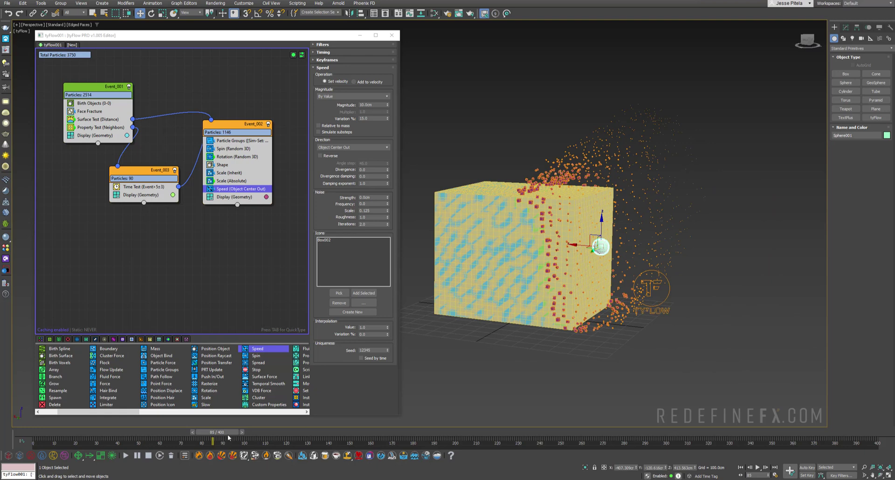
drag(229, 437, 278, 420)
key(w)
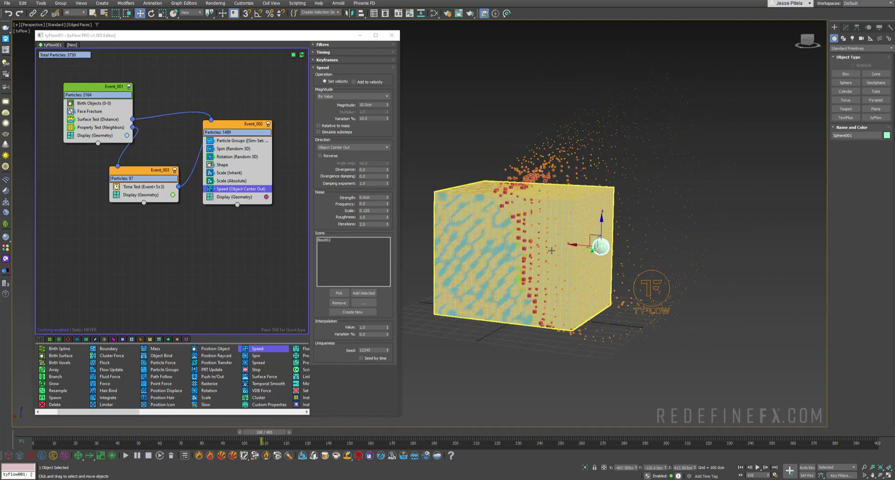
Hide the original box again and preview the cubes flying off the surface up to frame 82 from several angles.
click(573, 235)
right_click(568, 231)
click(579, 213)
alt+middle_drag(581, 213, 557, 220)
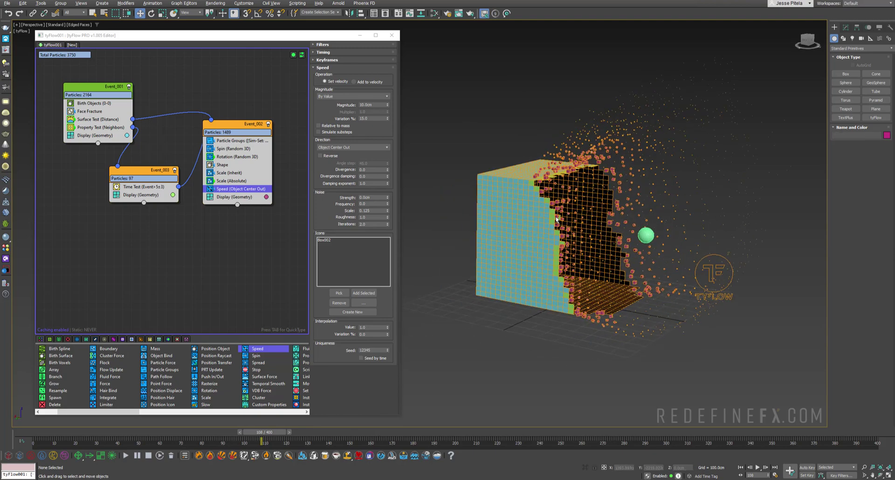
drag(70, 432, 211, 432)
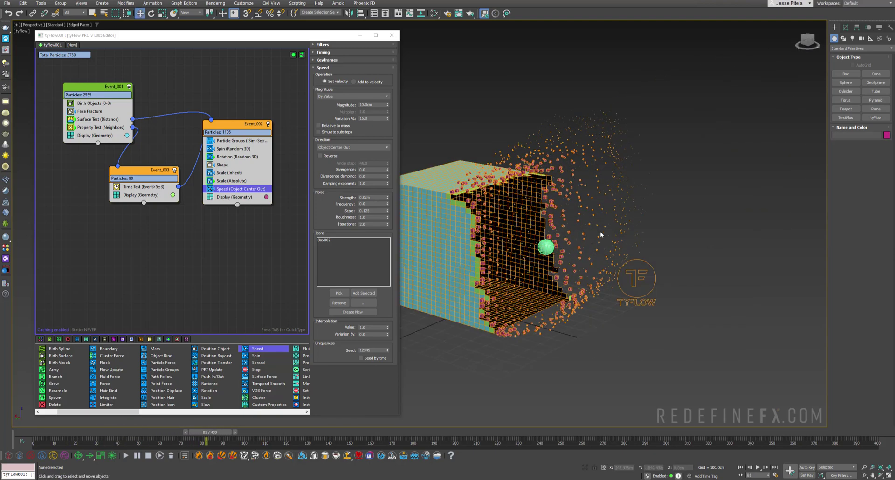
alt+middle_drag(601, 234, 600, 229)
middle_drag(544, 229, 622, 191)
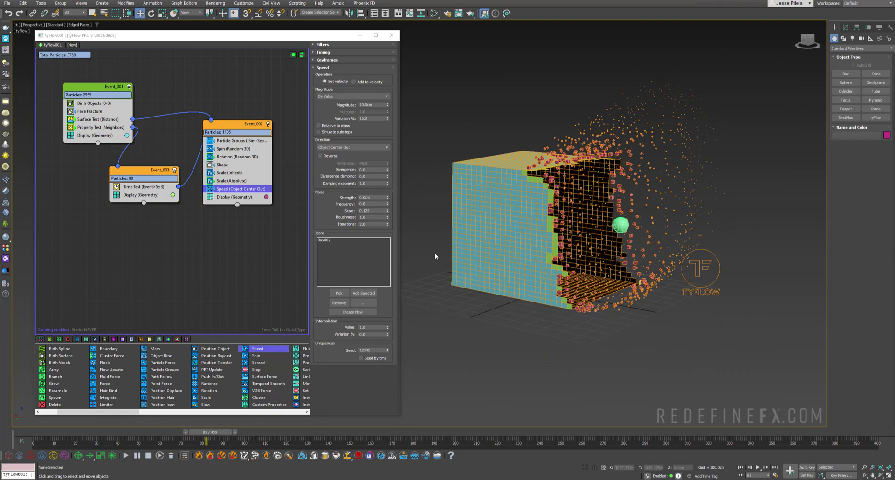
Add a Force operator below Speed in Event_002 and set the strength of both built-in Perlin noise layers to 2 cm.
click(110, 384)
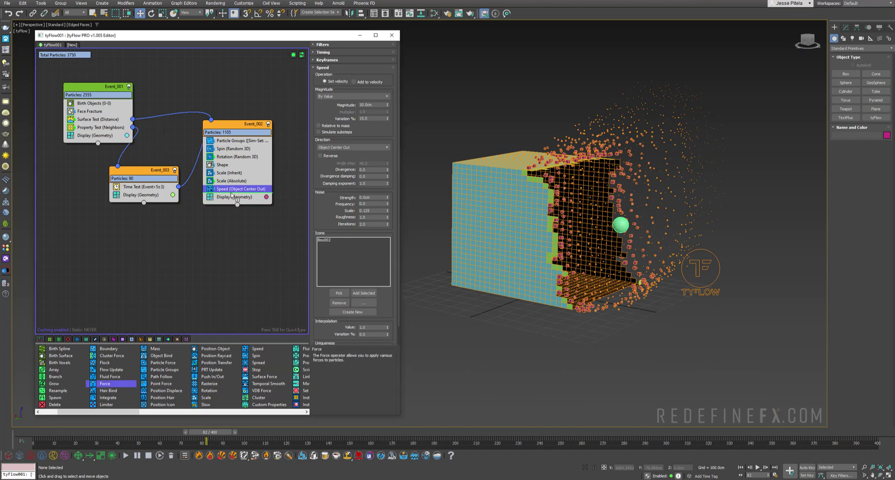
drag(232, 195, 232, 196)
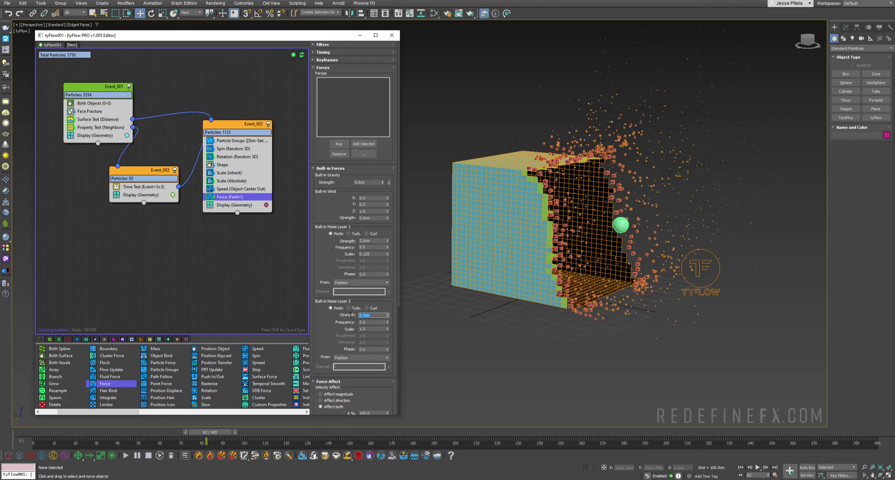
text(2)
key(Return)
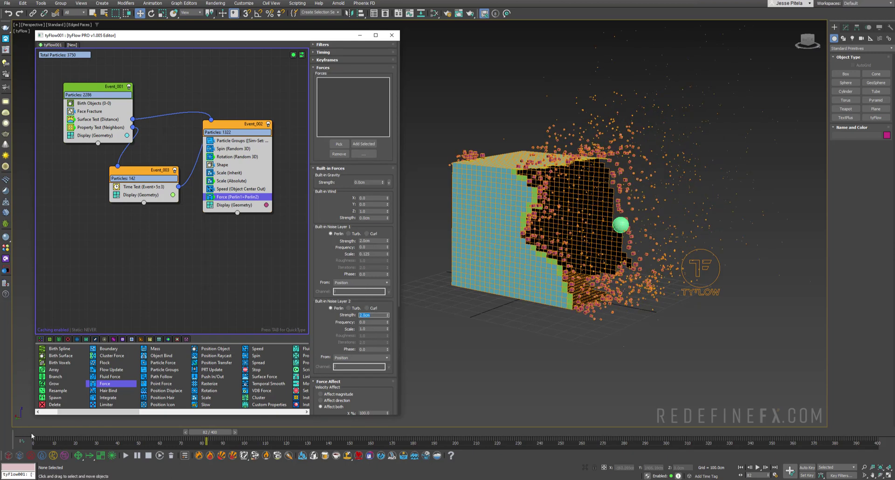
Turn off the viewport's edged faces, preview the noisy cube motion up to frame 46, and reposition the tyFlow editor window.
drag(132, 433, 190, 432)
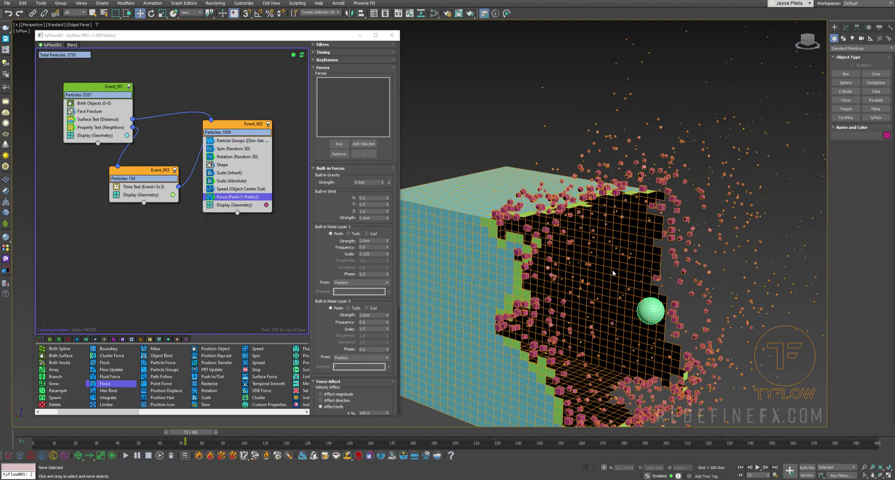
middle_drag(616, 276, 599, 236)
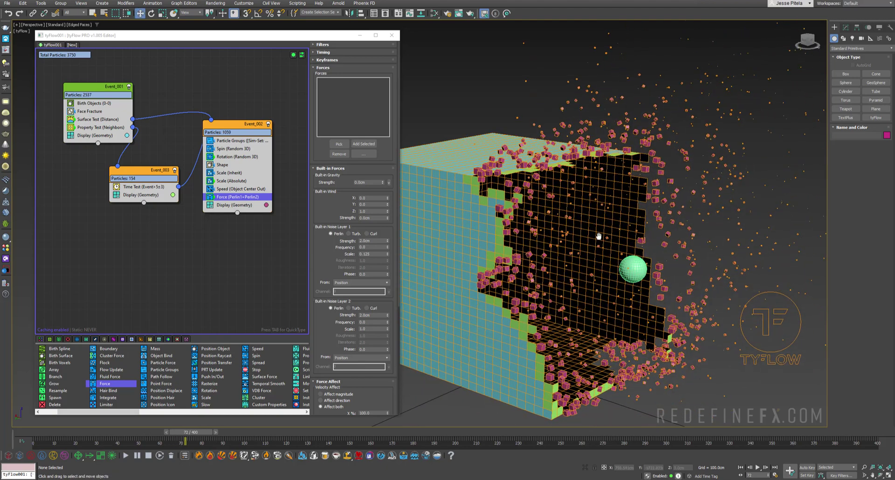
key(F4)
scroll(517, 273, down, 3)
drag(72, 445, 130, 440)
drag(230, 39, 237, 33)
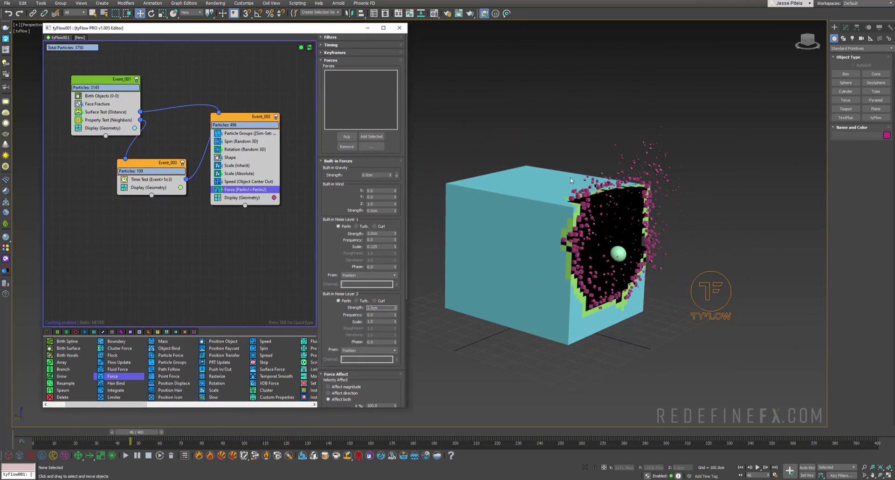
Enlarge the operator list and add a Mesh operator below Display in both Event_002 and Event_003.
drag(140, 404, 273, 404)
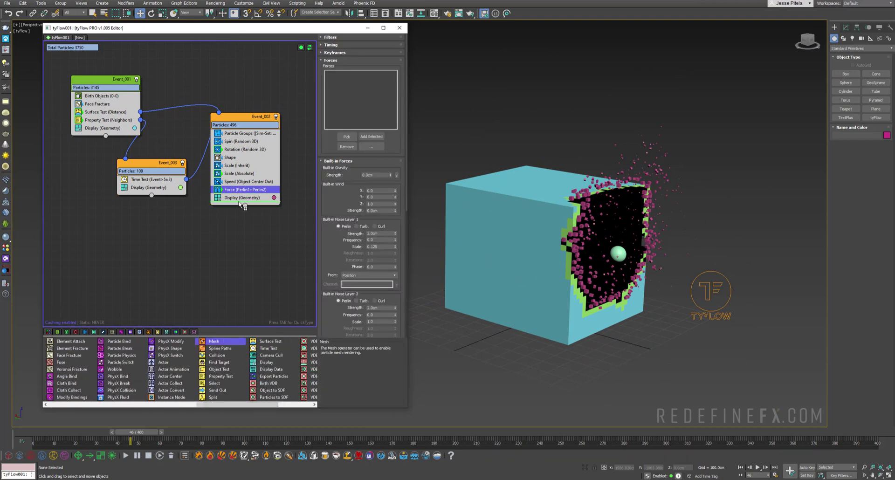
drag(241, 205, 242, 207)
drag(206, 328, 177, 299)
drag(148, 405, 271, 405)
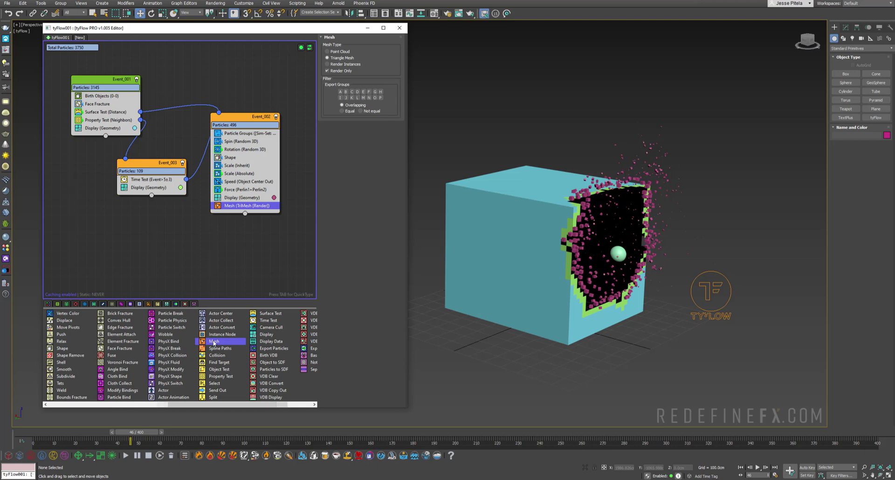
drag(159, 198, 156, 196)
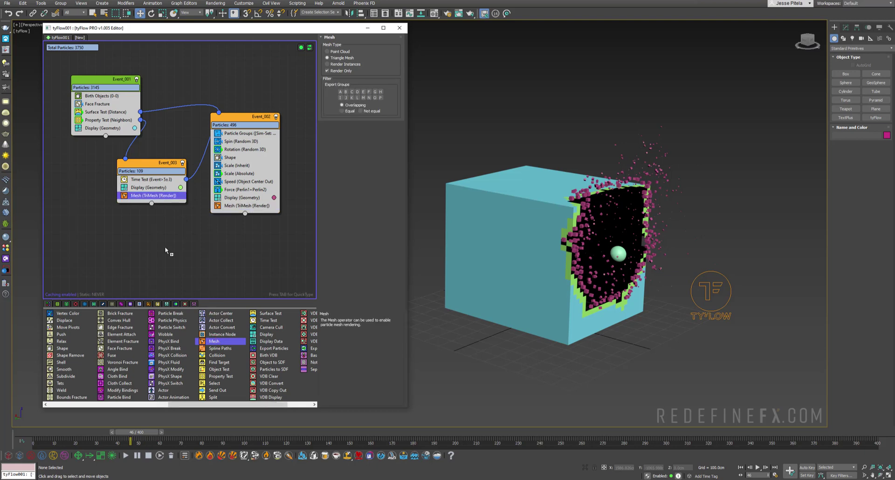
Add a Mesh operator to Event_001 and replace a default material with a Multi/Sub-Object material, discarding the old one.
ctrl+drag(97, 135, 98, 134)
click(435, 13)
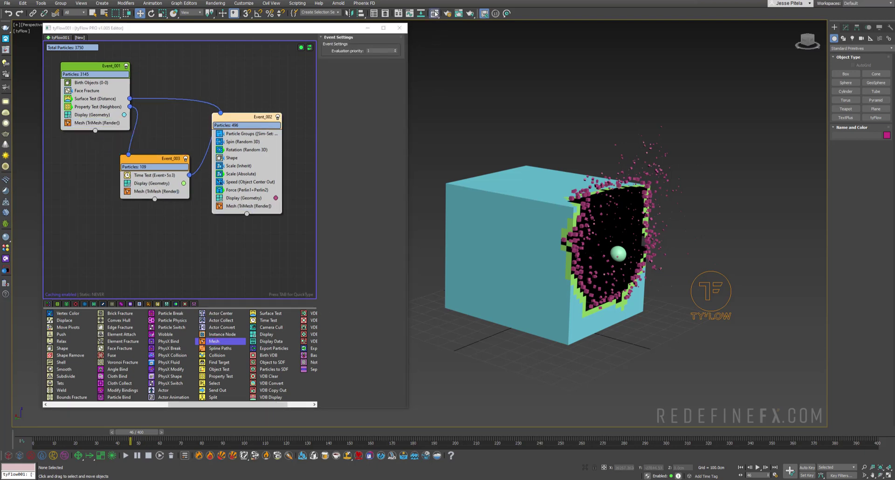
click(434, 203)
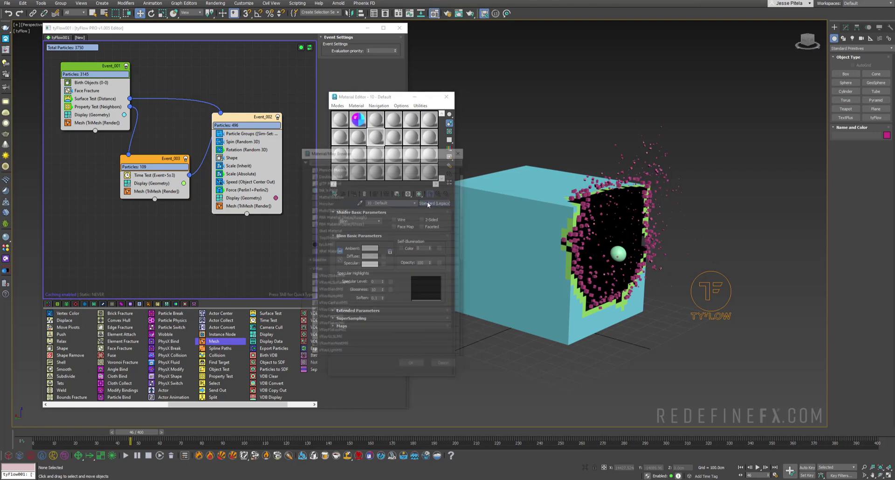
scroll(366, 221, down, 5)
scroll(366, 217, up, 3)
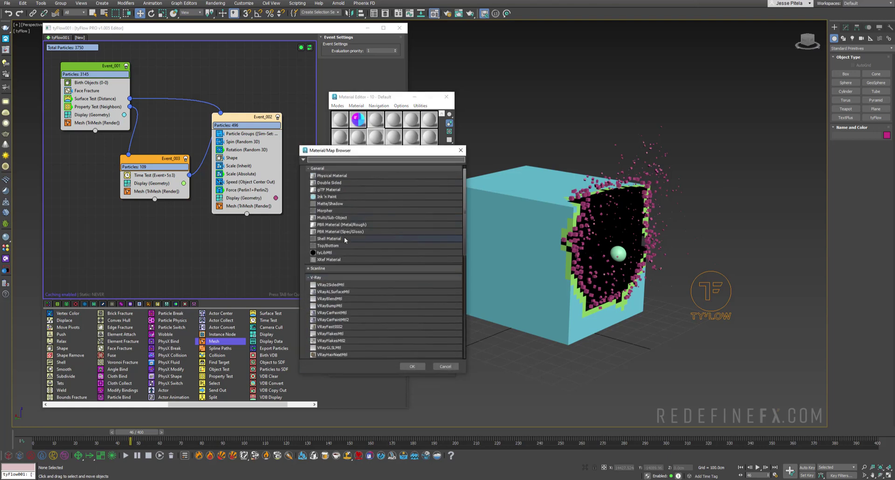
double_click(336, 217)
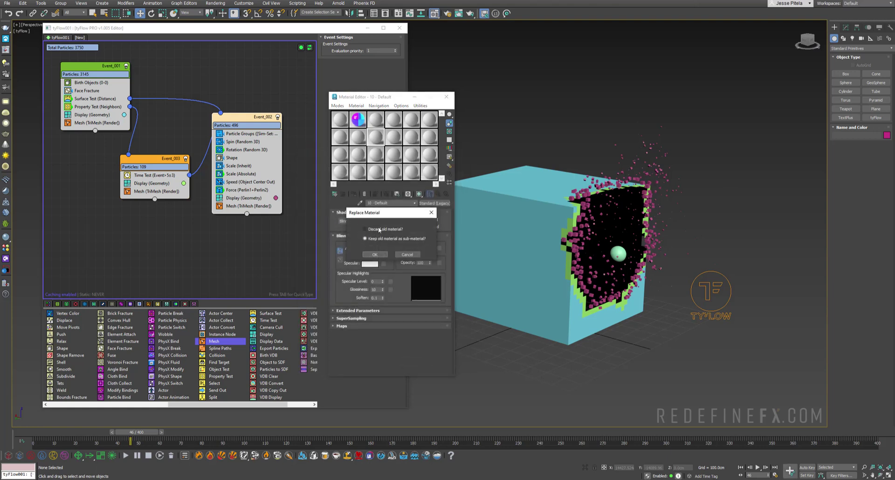
click(378, 229)
click(375, 254)
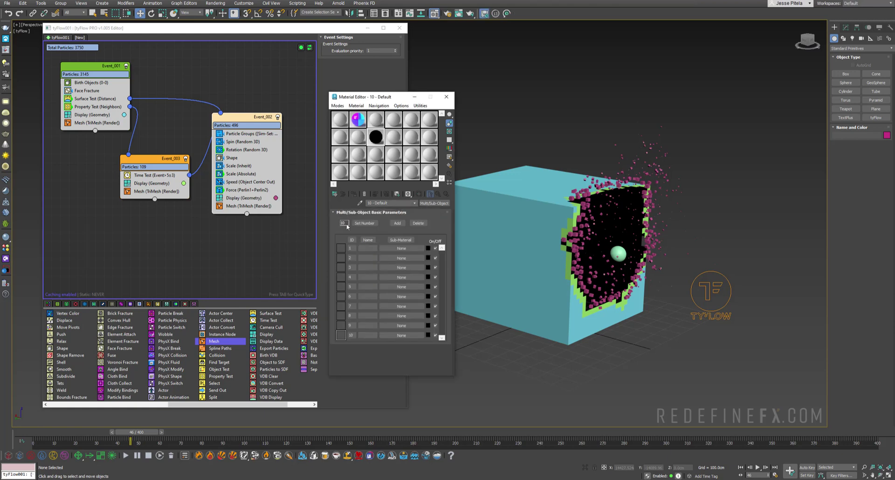
Set the number of sub-materials to 5 and assign a VRayMtl to the first one.
click(364, 223)
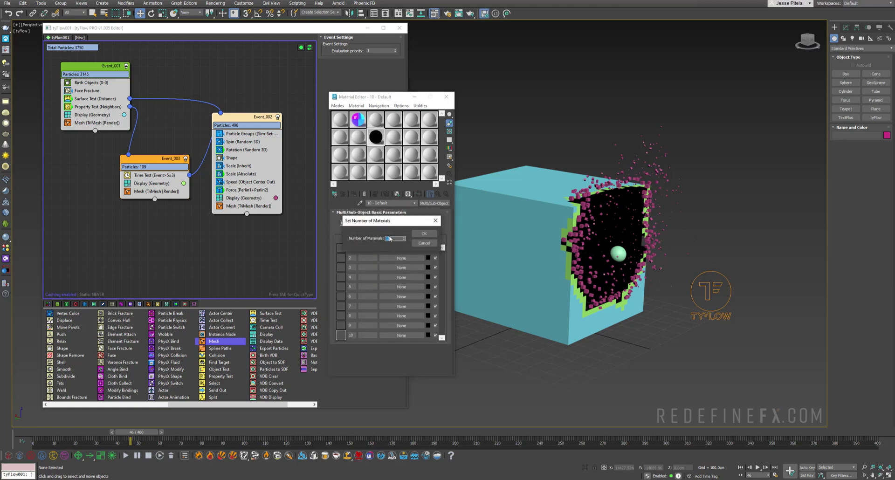
key(Return)
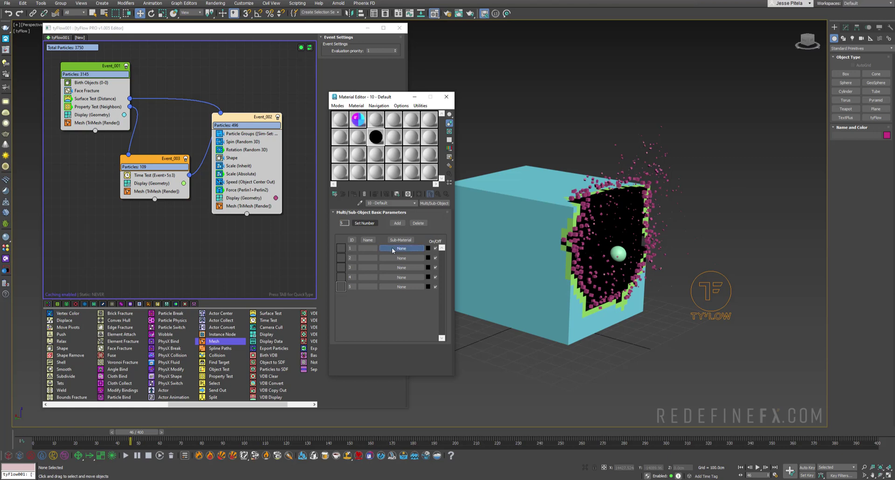
click(392, 249)
scroll(347, 245, down, 3)
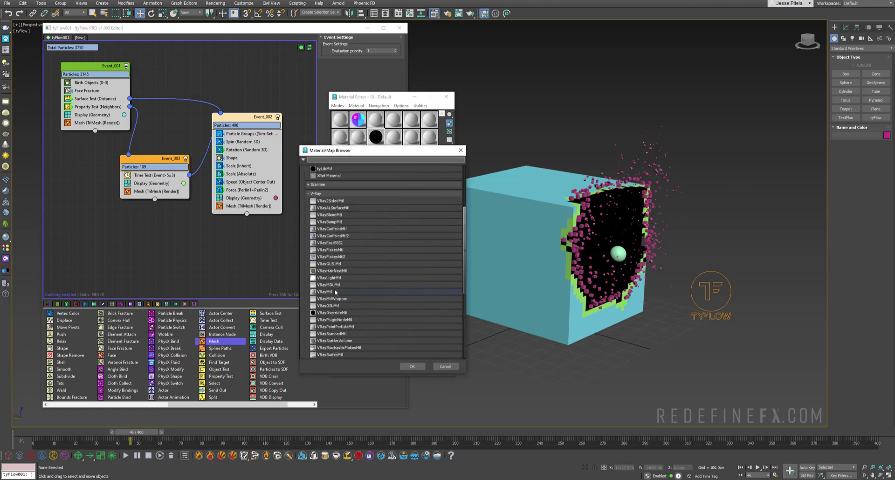
double_click(332, 292)
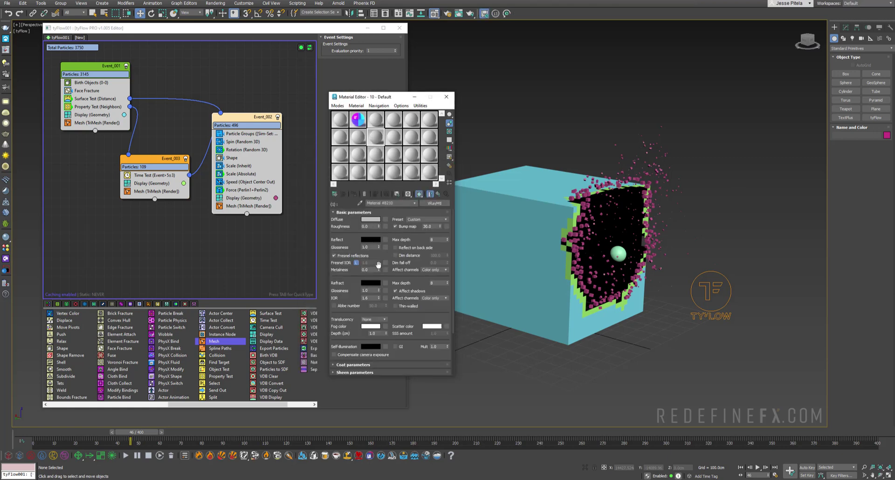
Assign a Gradient Ramp map to the diffuse colour of the new VRayMtl.
click(386, 220)
scroll(356, 245, up, 3)
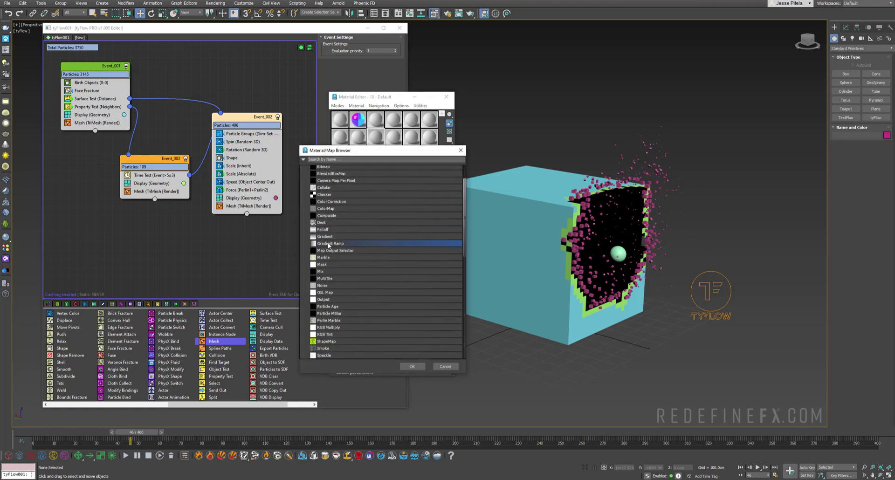
double_click(349, 244)
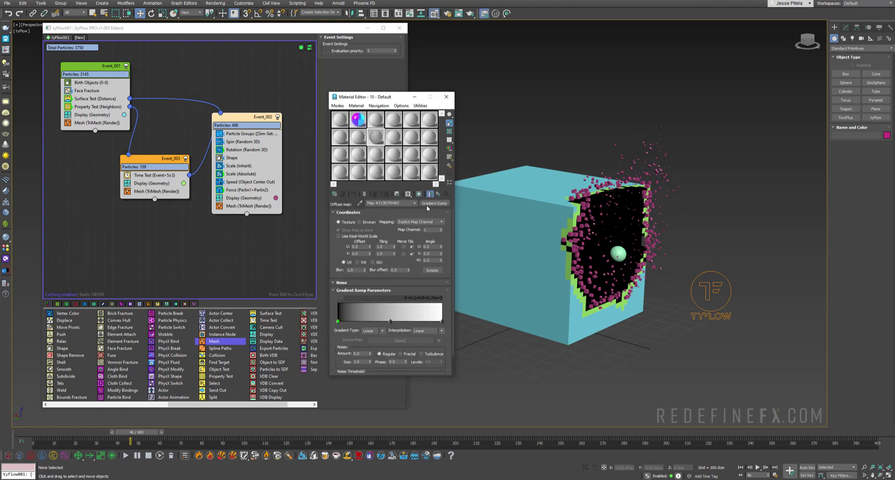
Limit the existing colourful Multi/Sub-Object material to 5 sub-materials and open the first sub-material's diffuse Gradient Ramp.
click(358, 122)
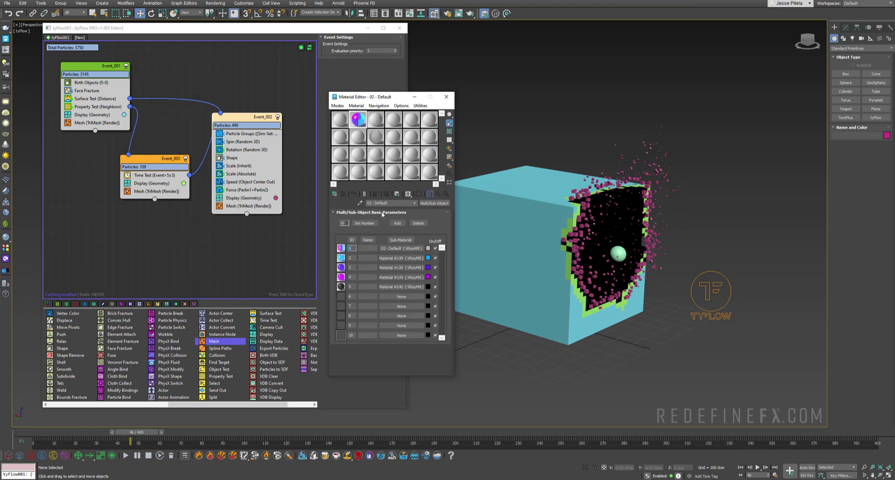
click(357, 222)
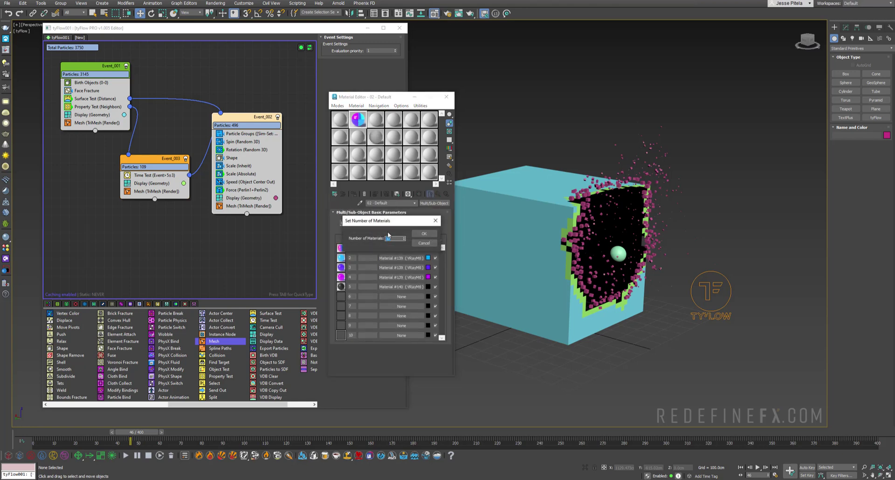
click(424, 234)
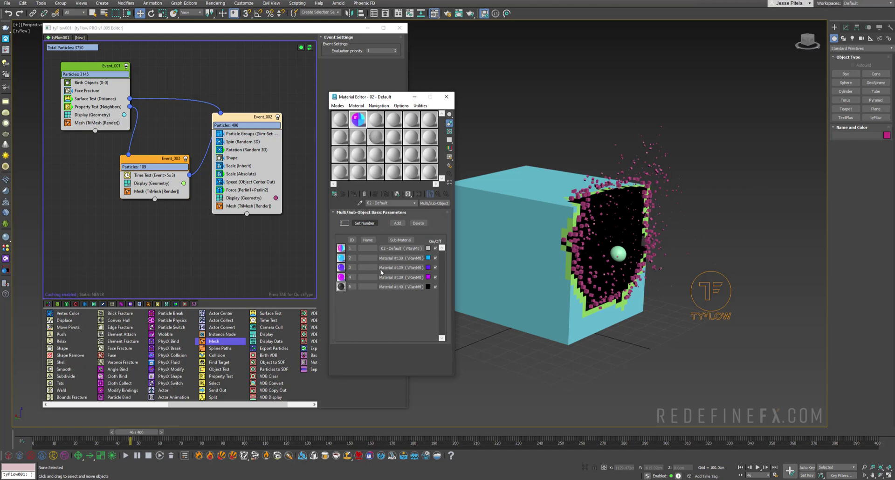
click(401, 249)
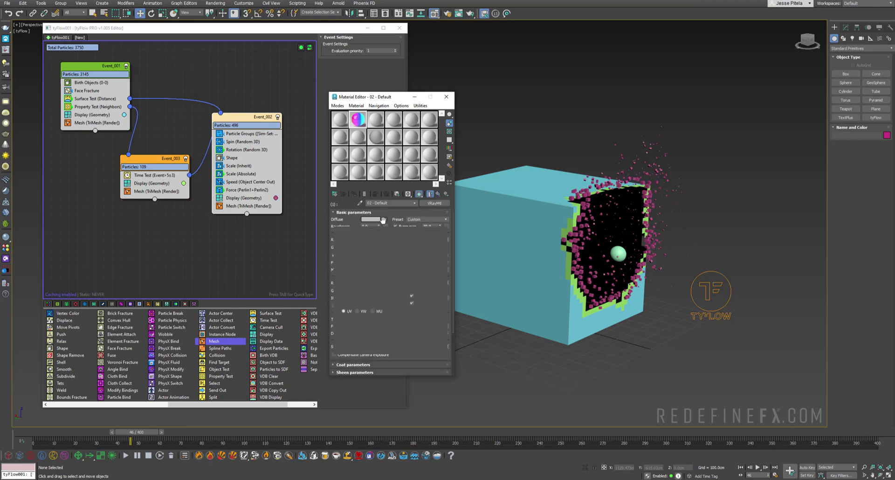
click(383, 219)
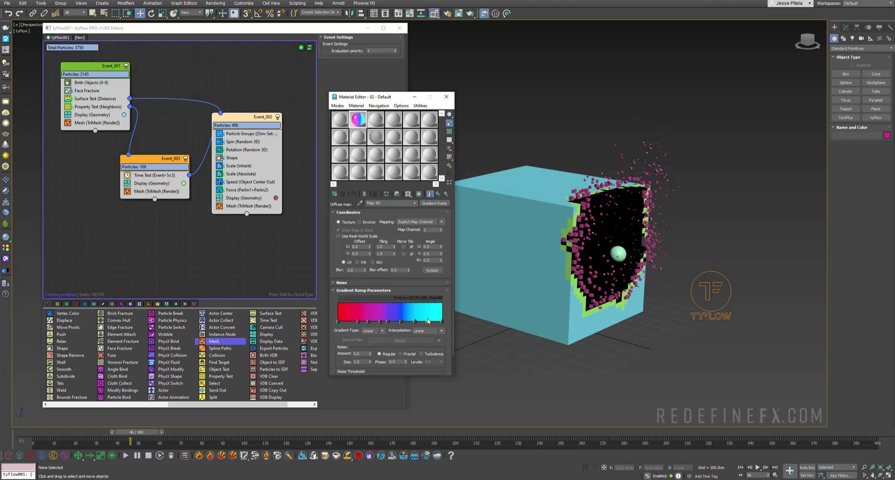
click(427, 322)
double_click(428, 321)
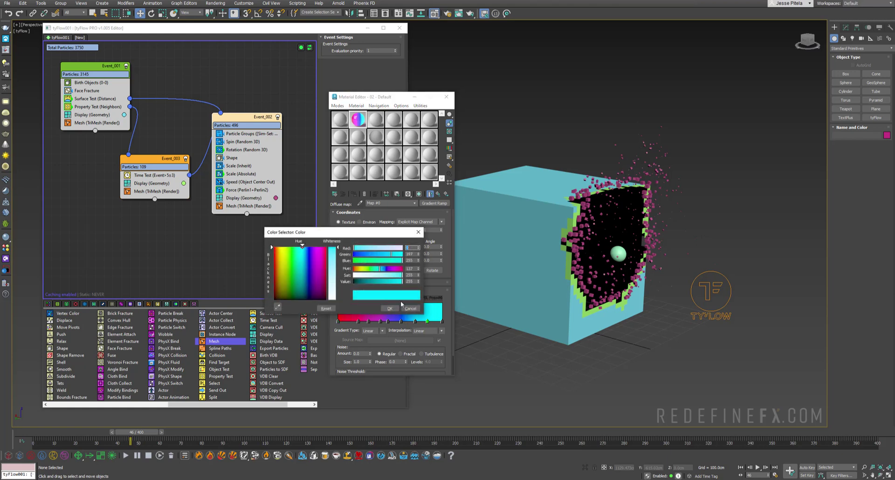
drag(319, 265, 342, 266)
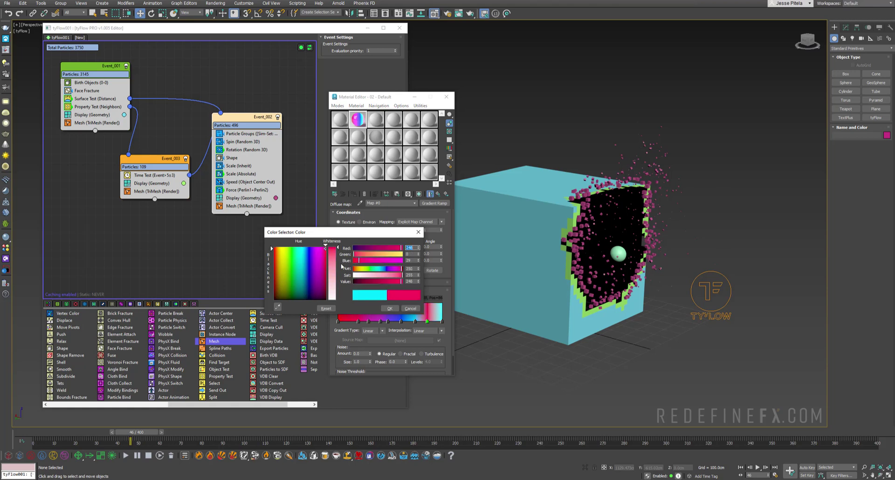
click(404, 308)
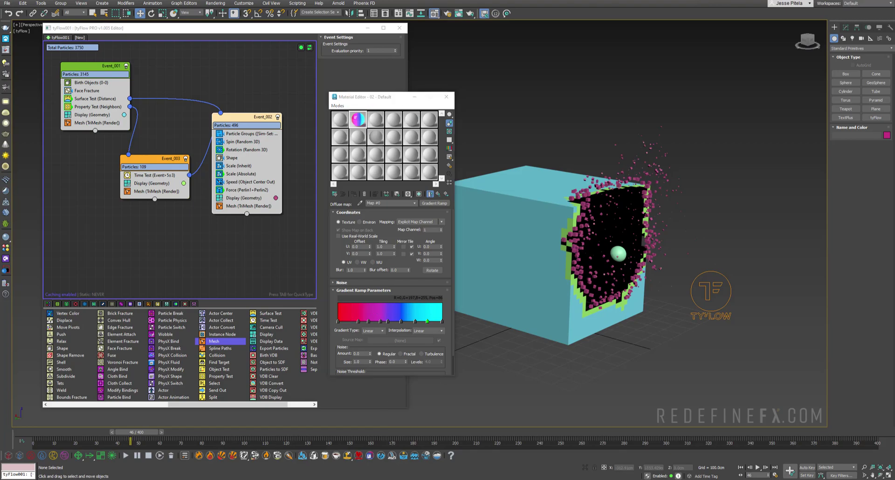
Switch to the media player and replay voxelize.mp4, pausing to examine how the cube colours change, and minimize it.
key(alt+Tab)
key(space)
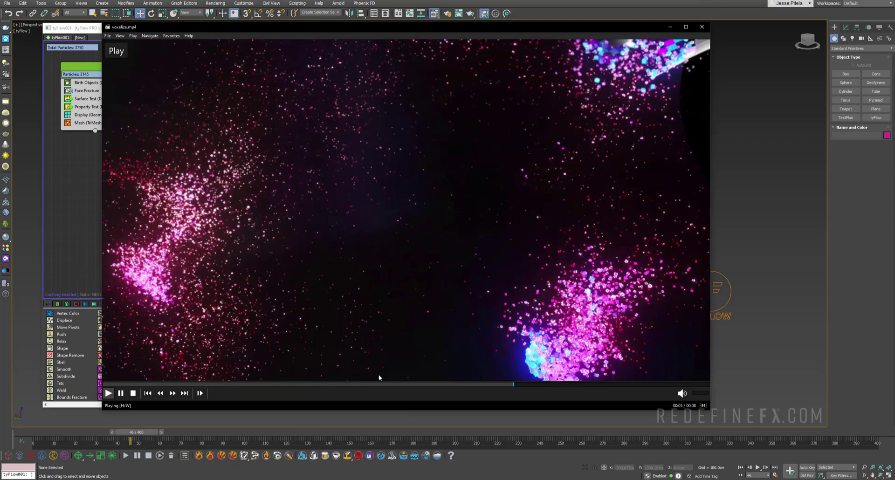
click(235, 384)
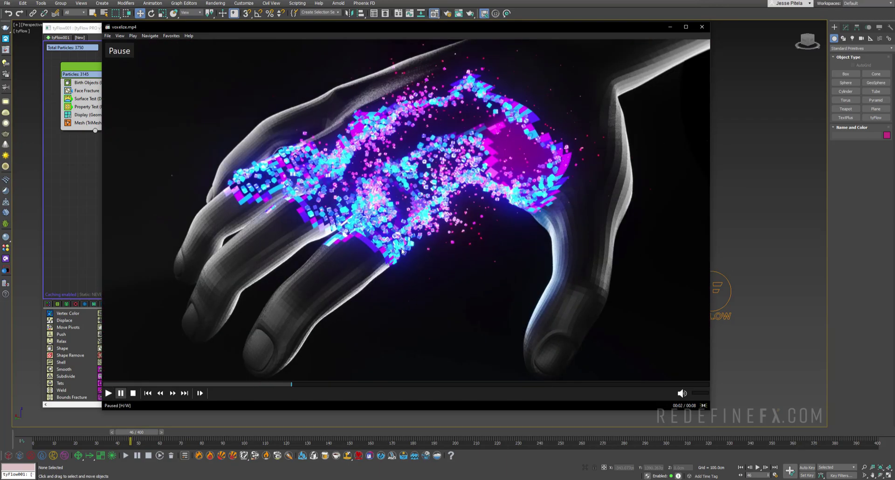
key(space)
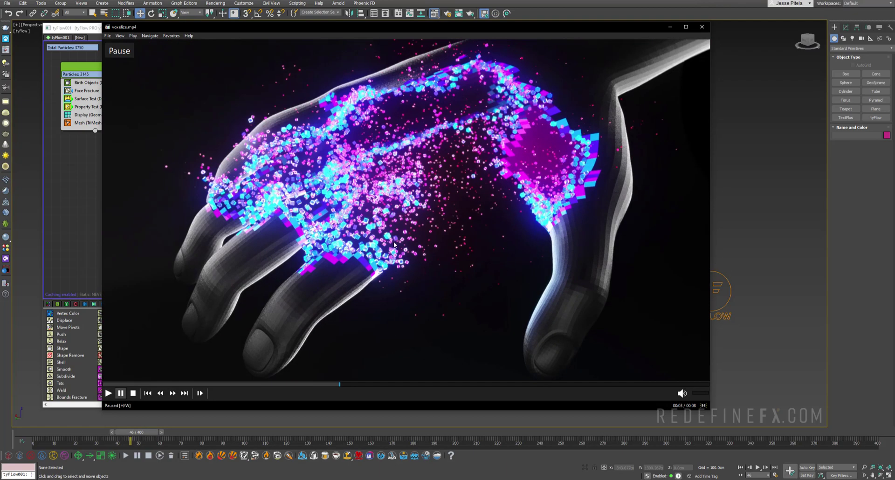
key(space)
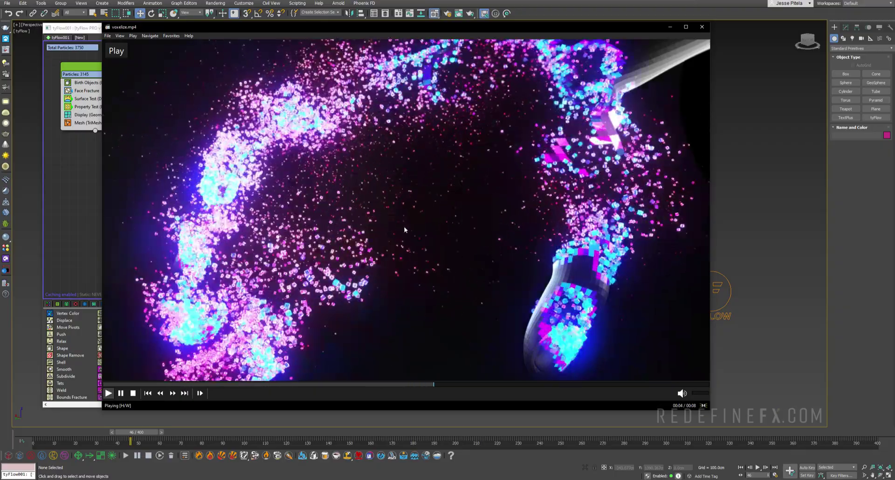
key(space)
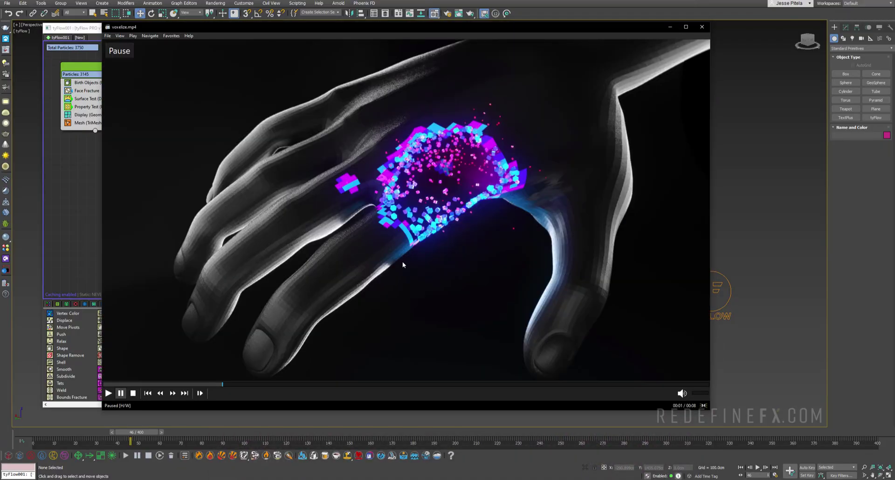
key(space)
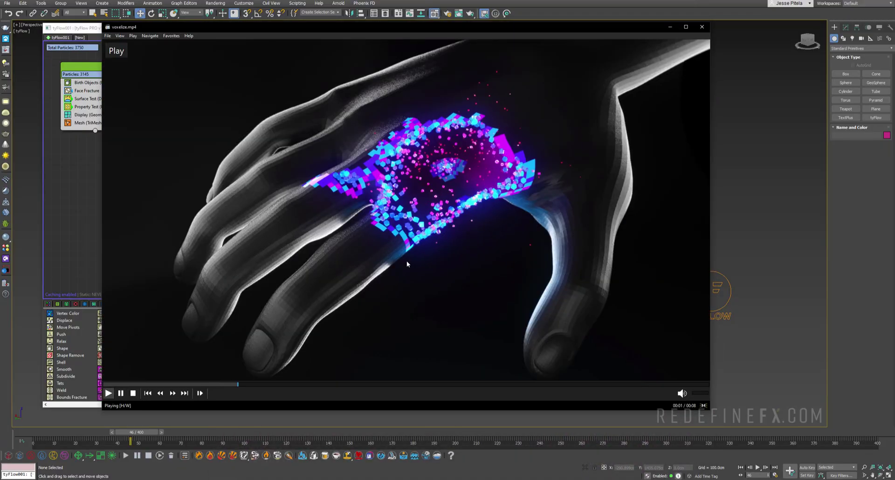
key(space)
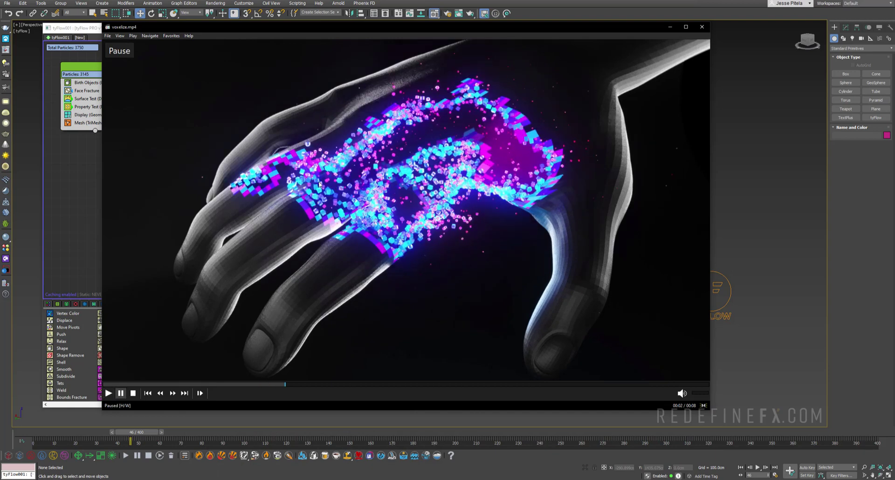
click(669, 27)
Check the reflection and refraction colours of the first VRayMtl sub-material.
click(370, 240)
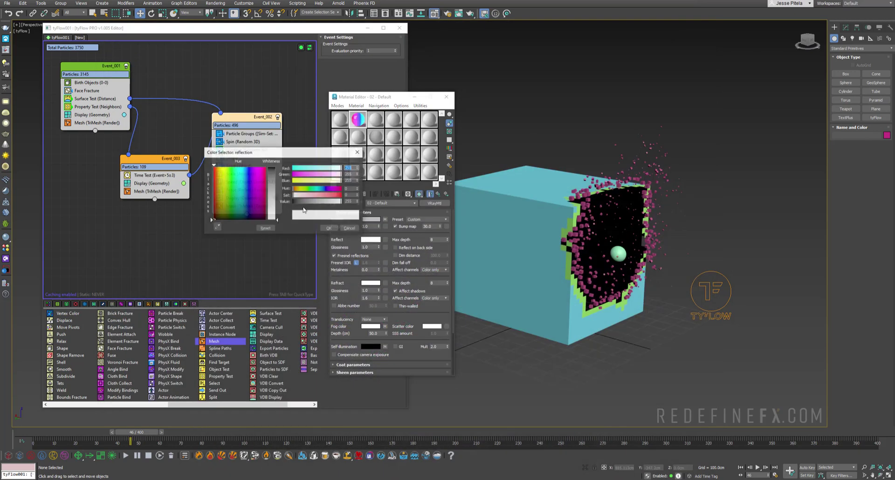
click(326, 228)
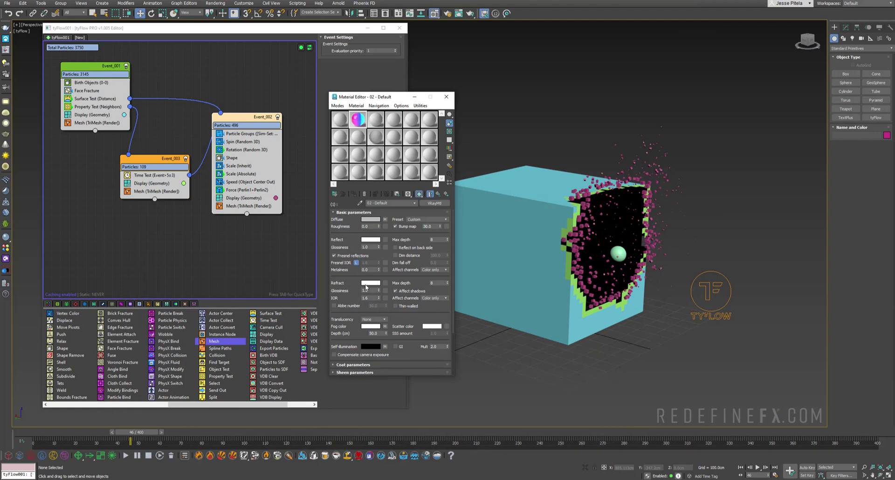
click(370, 282)
click(328, 272)
Copy the first sub-material's diffuse map, and review its fog depth and the Gradient Ramp colours.
right_click(385, 220)
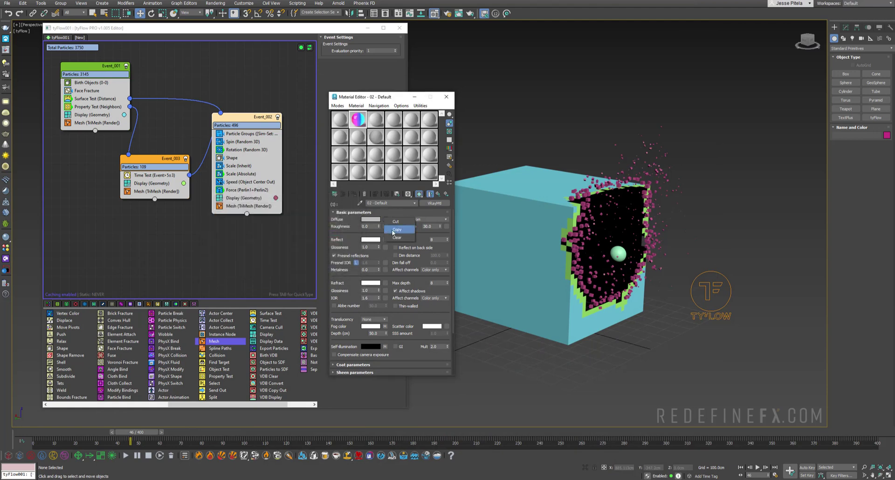
click(400, 230)
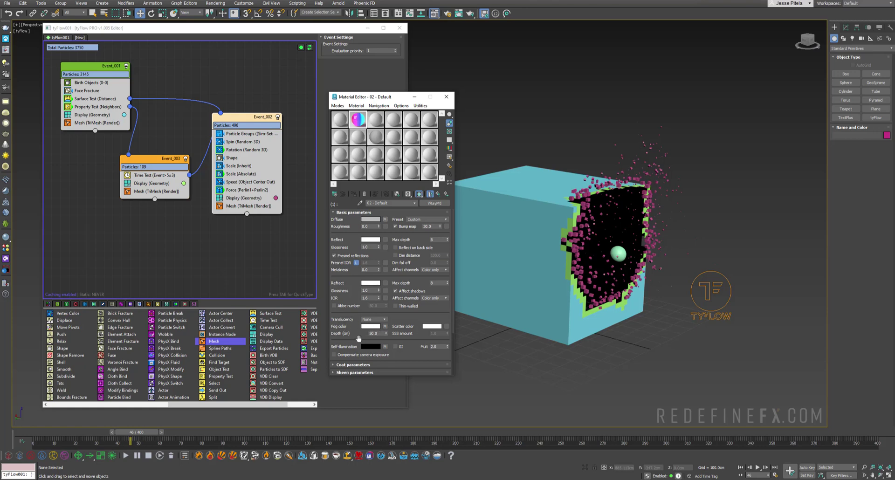
double_click(382, 334)
click(385, 219)
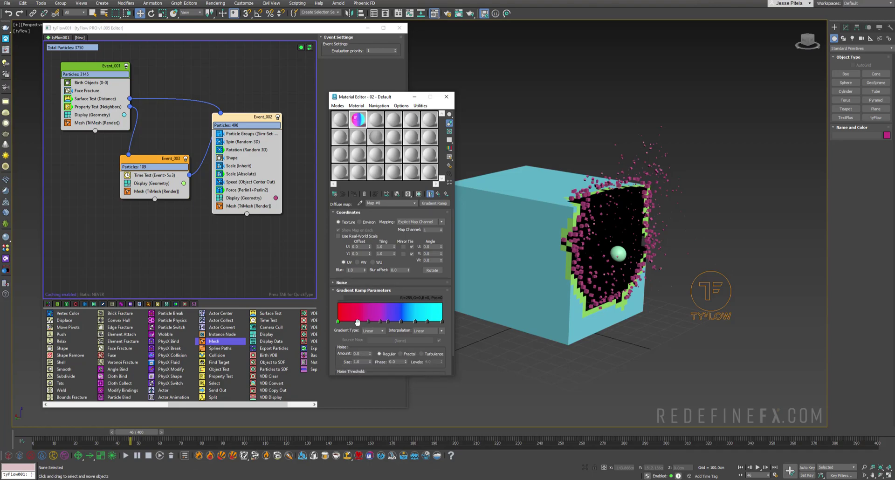
click(438, 194)
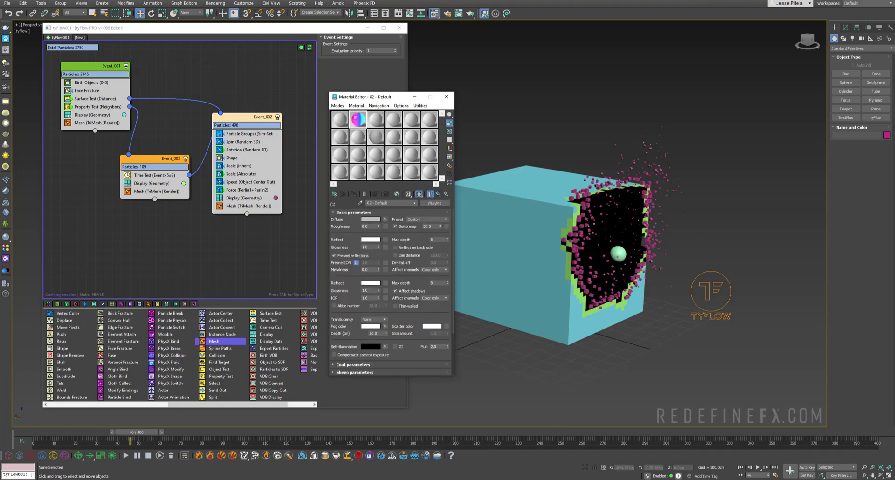
Switch back to voxelize.mp4 to examine the glowing cube colours on the hand, and minimize the player.
key(alt+Tab)
key(space)
key(space)
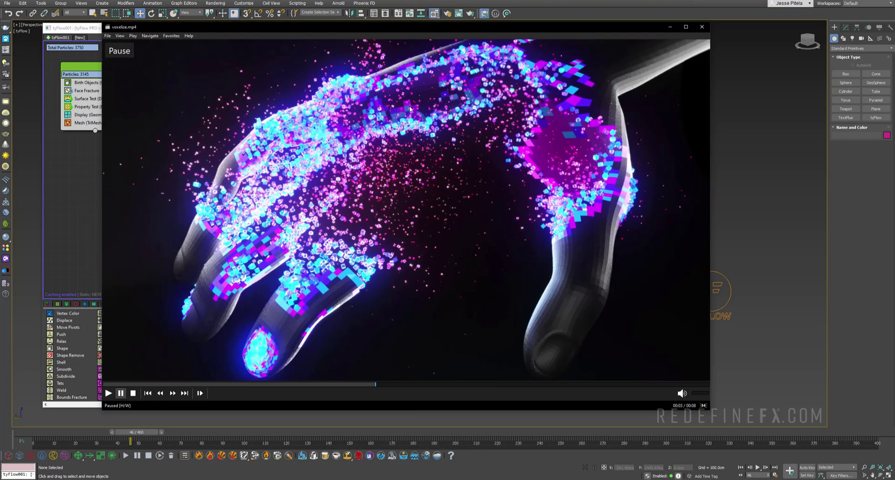
click(402, 289)
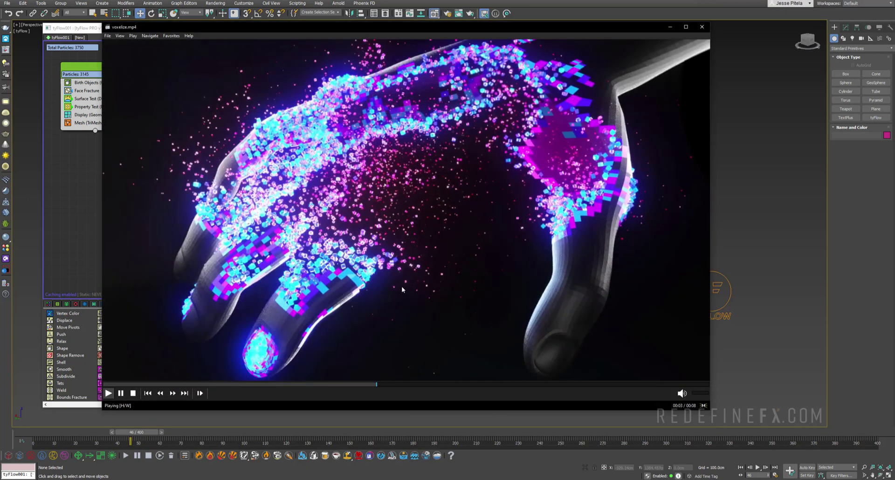
click(349, 225)
click(671, 28)
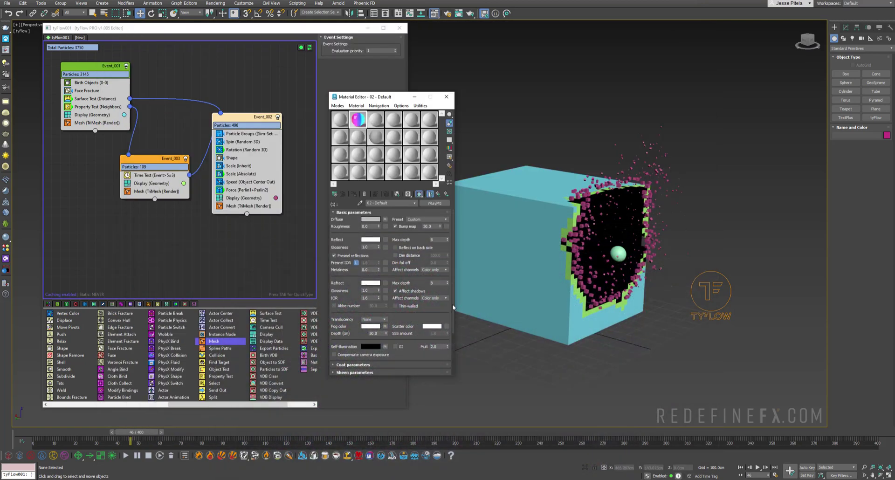
Paste the copied diffuse map into the first sub-material's self-illumination slot and check its multiplier.
right_click(385, 346)
click(395, 358)
drag(441, 346, 432, 348)
Switch to voxelize.mp4 and play it in stages to compare the glowing edge cubes with the flying cubes.
key(alt+Tab)
key(space)
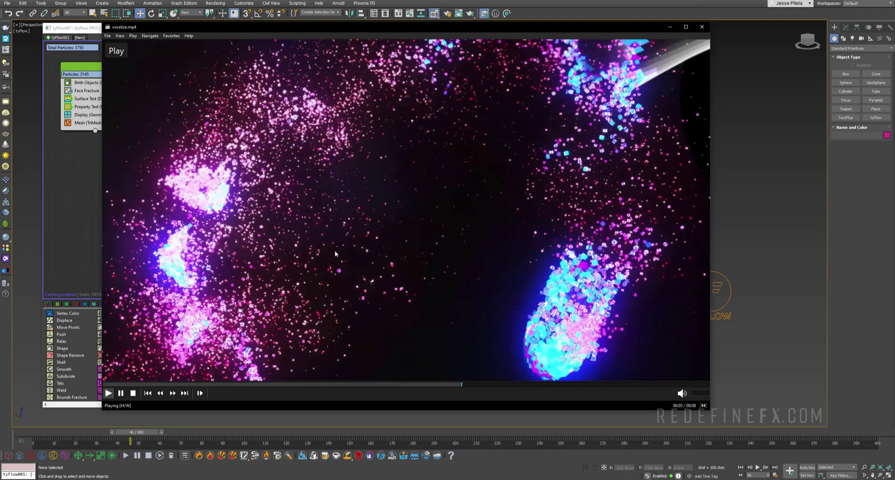
click(540, 267)
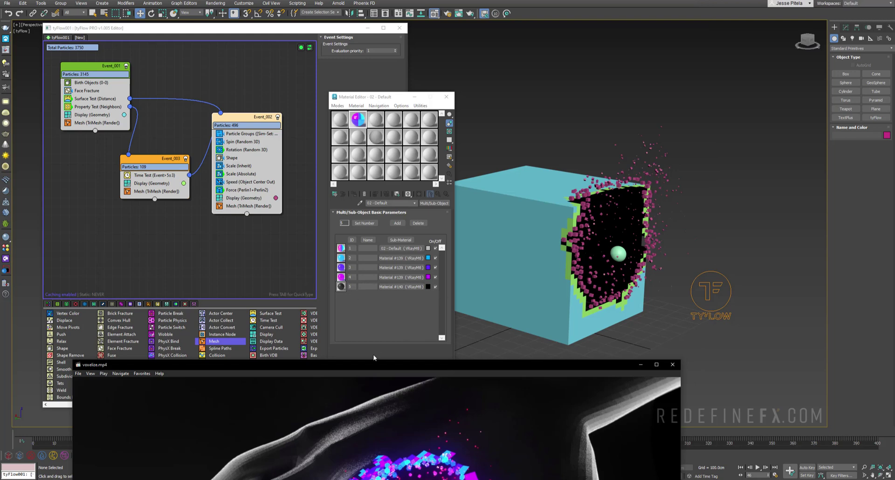
drag(369, 367, 396, 73)
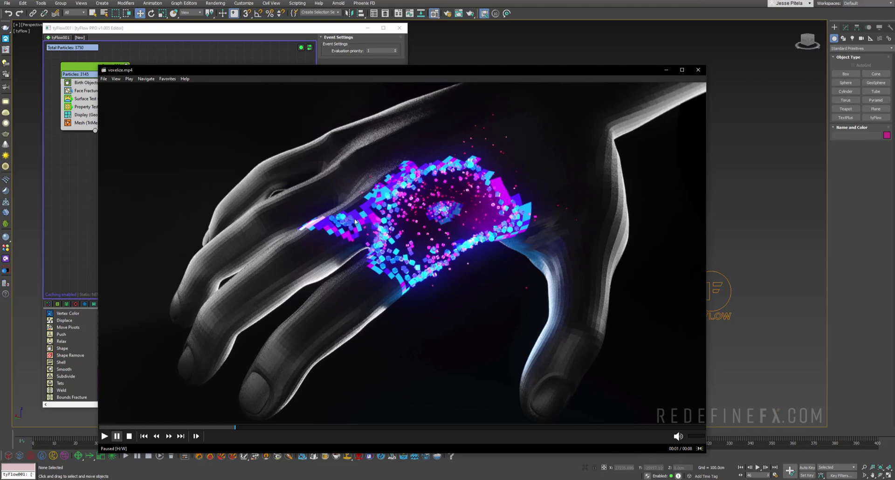
click(406, 213)
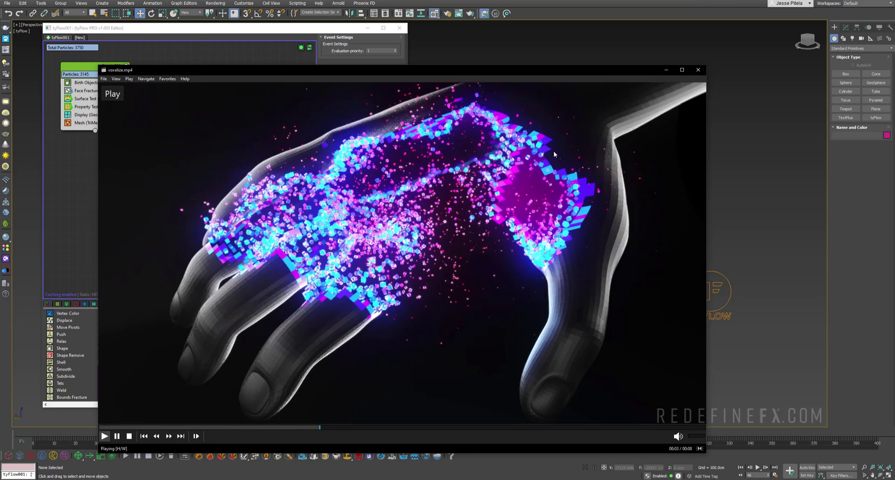
click(566, 202)
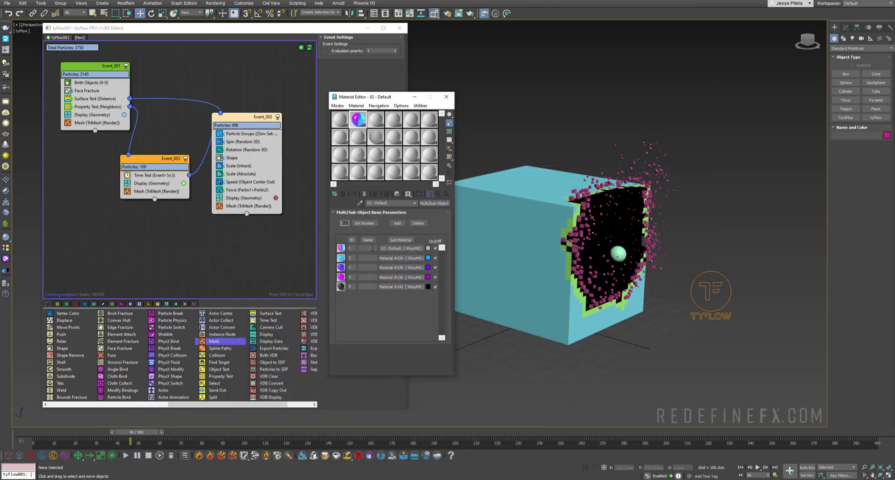
Review the diffuse, fog and self-illumination colours of sub-materials 2 to 5 in the Multi/Sub-Object material.
click(398, 258)
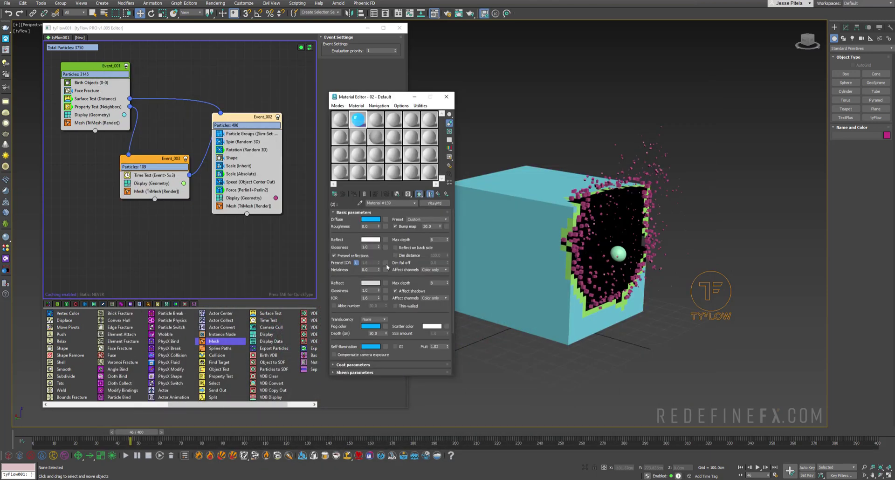
mouse_move(421, 262)
mouse_down()
mouse_move(421, 230)
mouse_move(420, 260)
mouse_up()
click(438, 193)
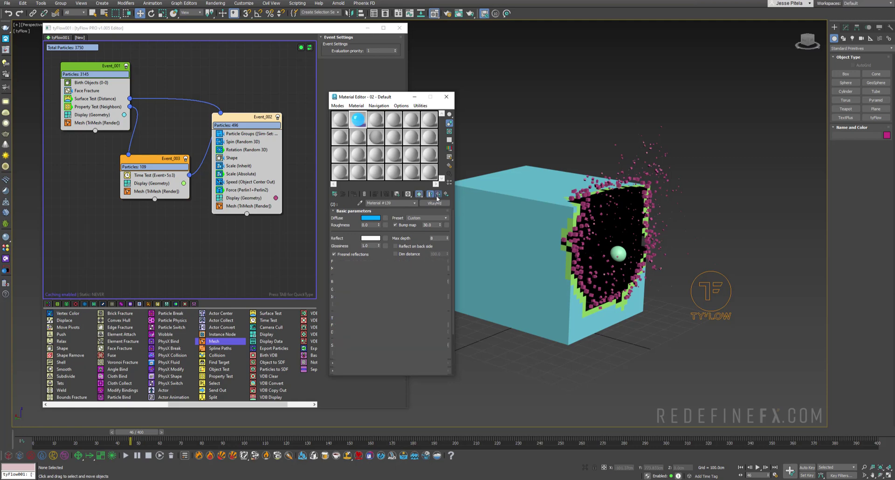
click(390, 267)
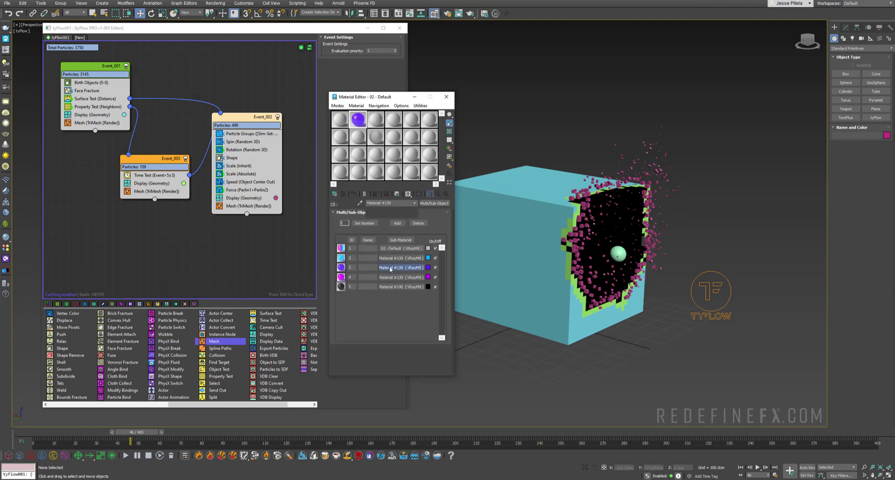
click(437, 193)
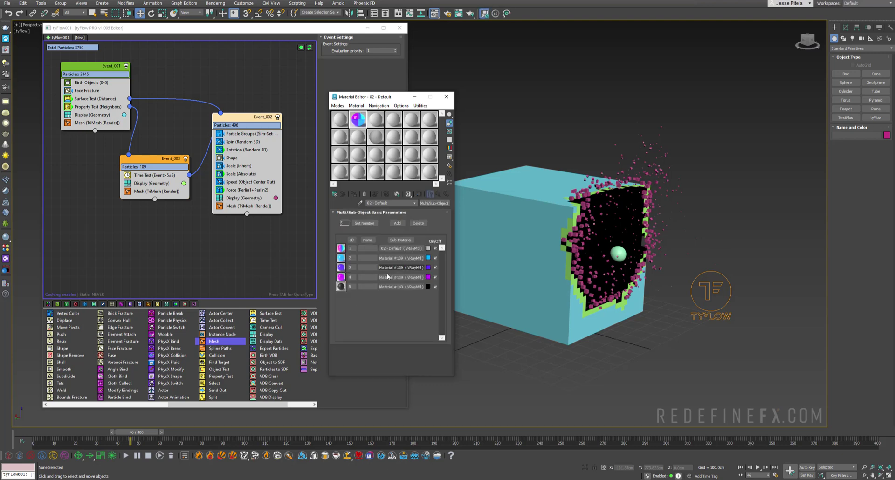
click(381, 276)
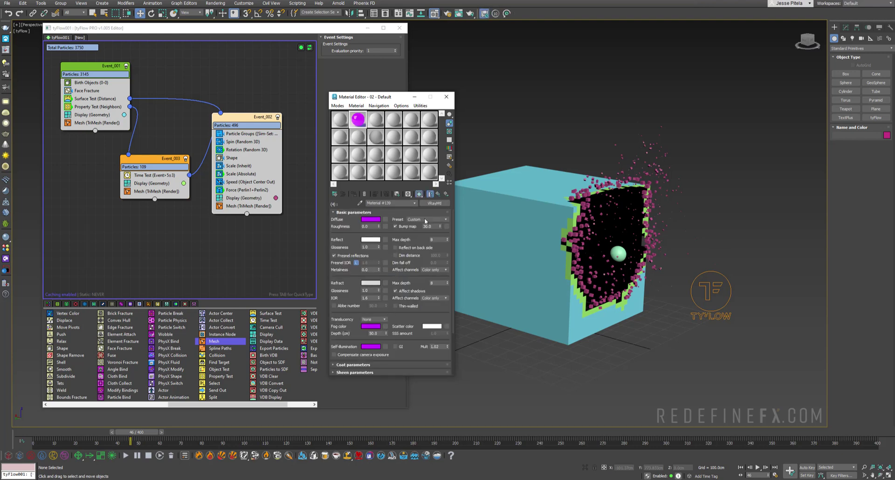
click(438, 193)
click(387, 287)
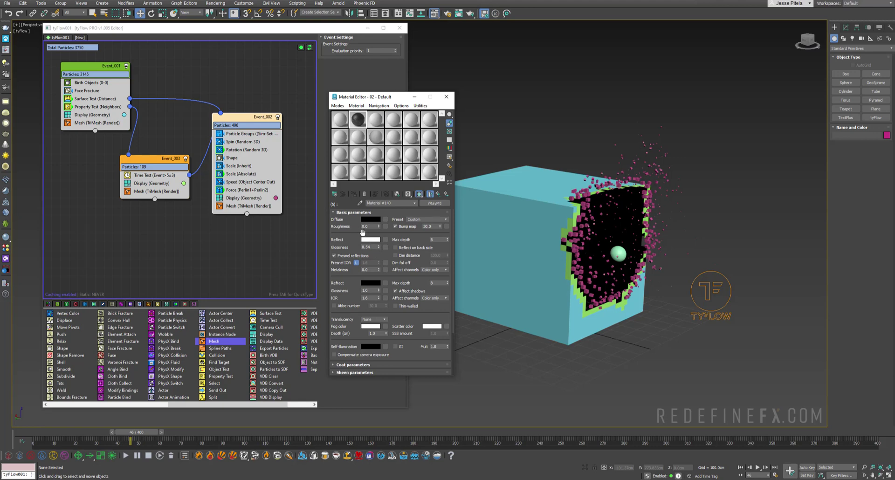
Rename the Multi/Sub-Object material as master and assign it to the tyFlow object.
click(438, 194)
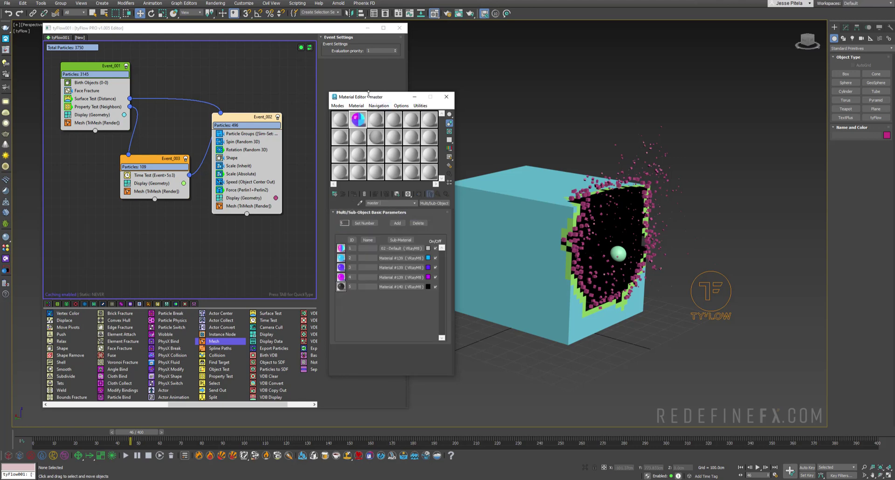
drag(369, 96, 364, 95)
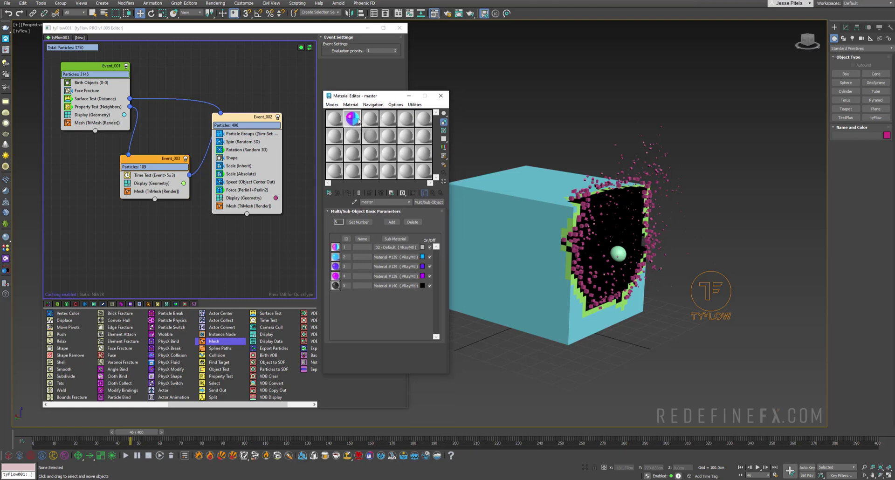
drag(709, 319, 709, 319)
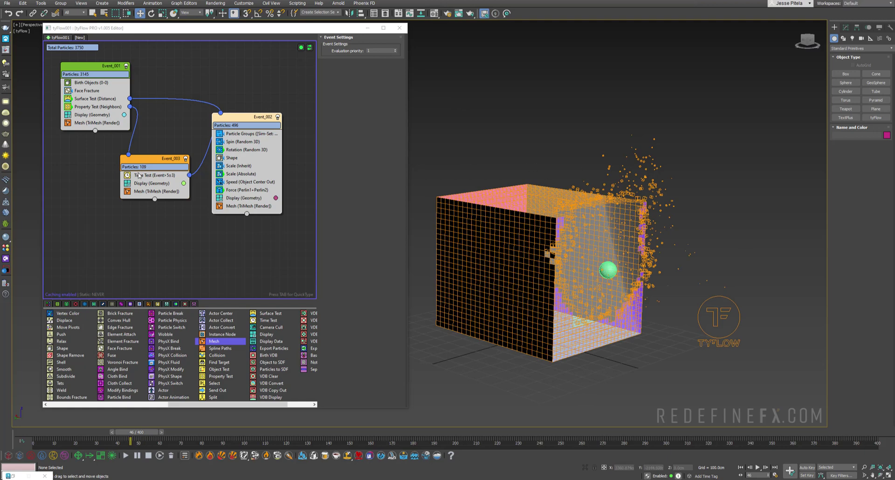
Add a static Material ID operator to Event_001 below Birth Objects and set its value to 5.
scroll(186, 398, up, 4)
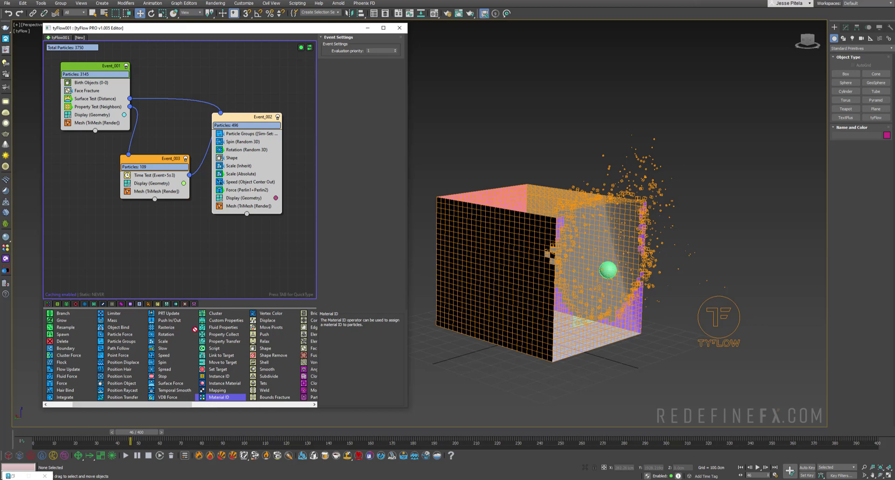
drag(195, 330, 88, 91)
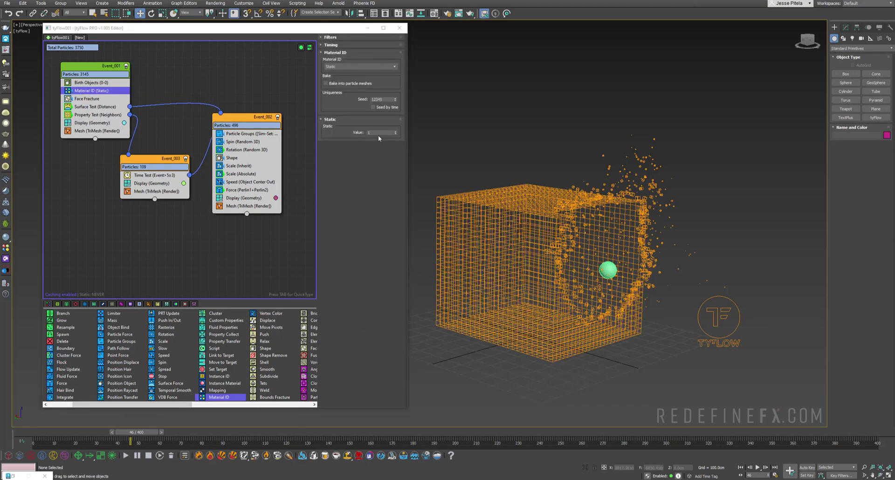
double_click(376, 133)
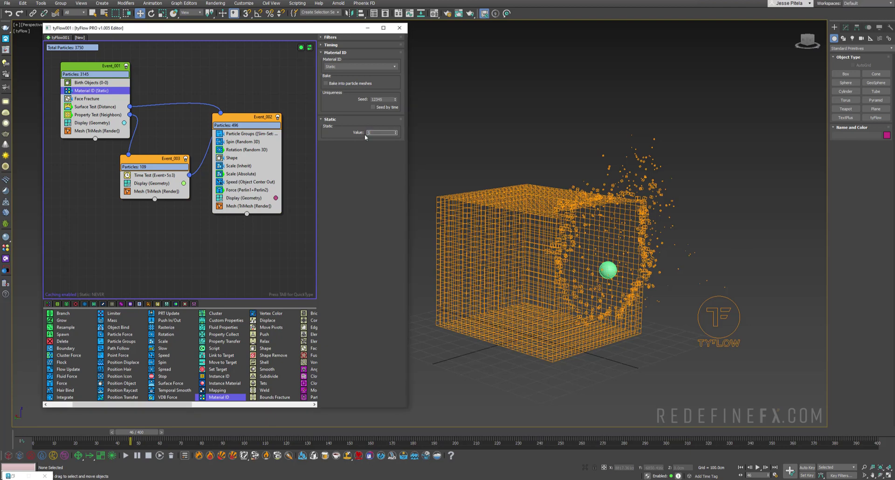
text(5)
key(Return)
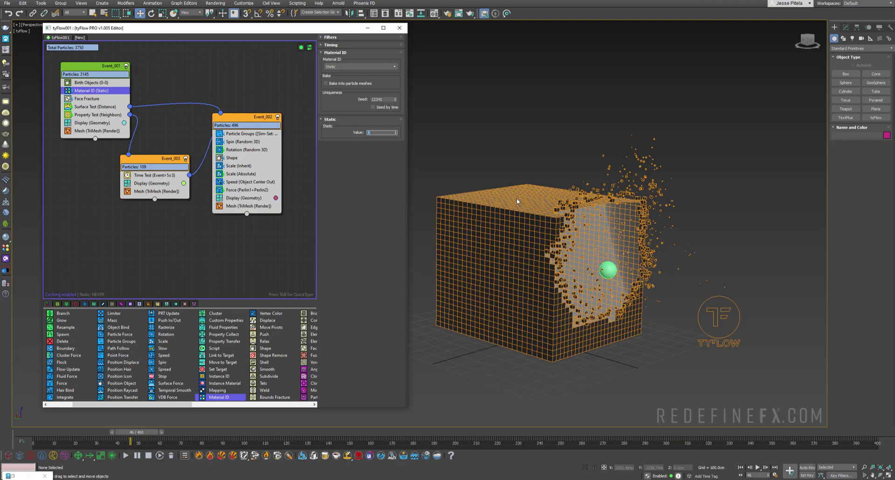
Add a Material ID operator in Random mode to Event_003 and compare its ID range with the master material's sub-materials.
drag(168, 158, 171, 160)
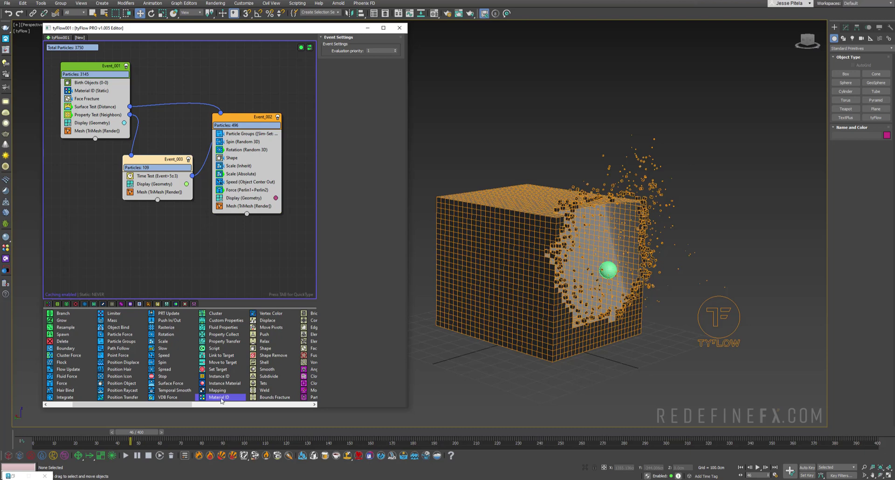
drag(219, 400, 149, 192)
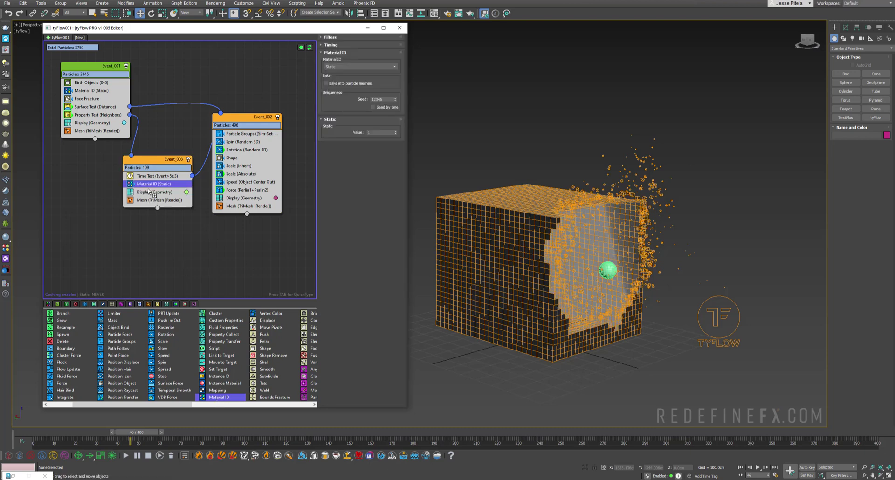
click(340, 67)
click(339, 78)
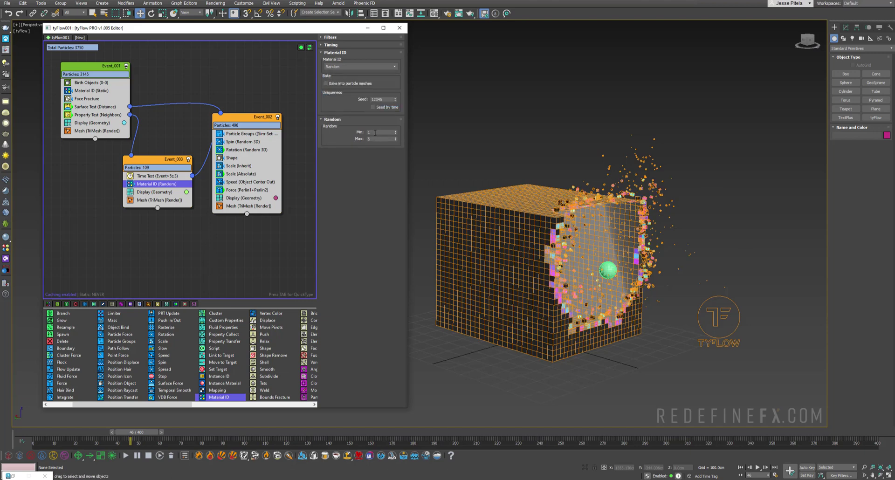
click(375, 133)
key(m)
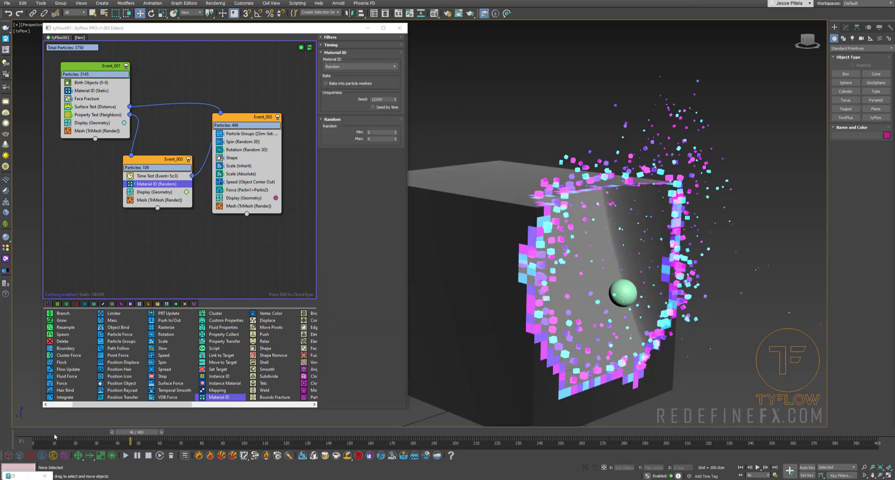
drag(55, 437, 201, 426)
key(w)
Add a static Material ID operator with value 1 to the start of Event_002 and scrub the timeline to check the colours.
drag(254, 117, 255, 114)
drag(216, 401, 235, 130)
double_click(376, 133)
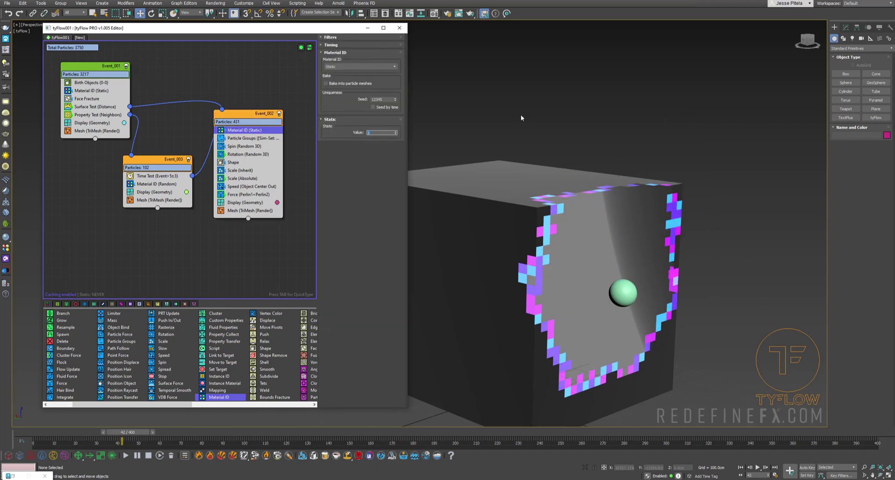
drag(122, 434, 201, 435)
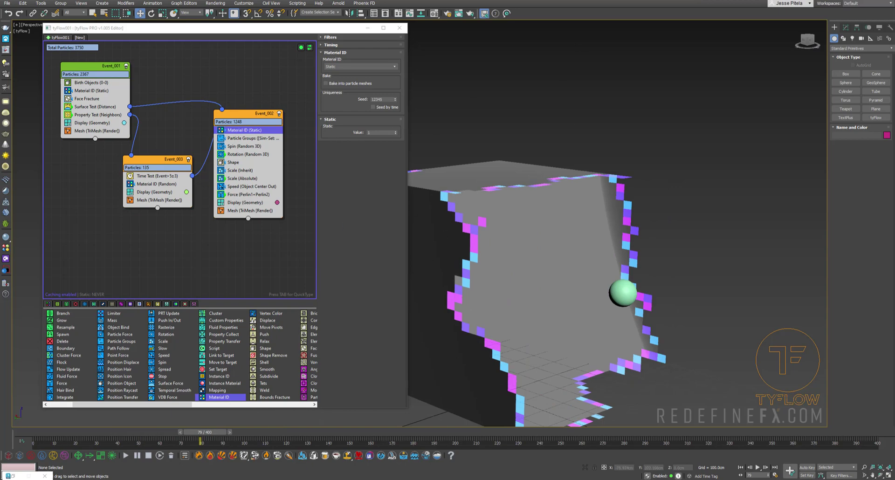
Switch to voxelize.mp4, play and pause it to examine how cube colour relates to cube size, and minimize the player.
key(alt+Tab)
click(371, 264)
click(372, 264)
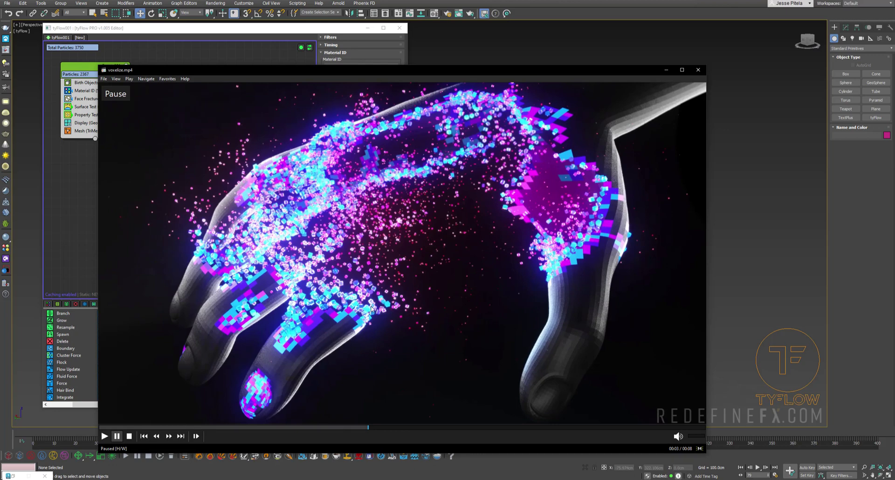
key(space)
key(space)
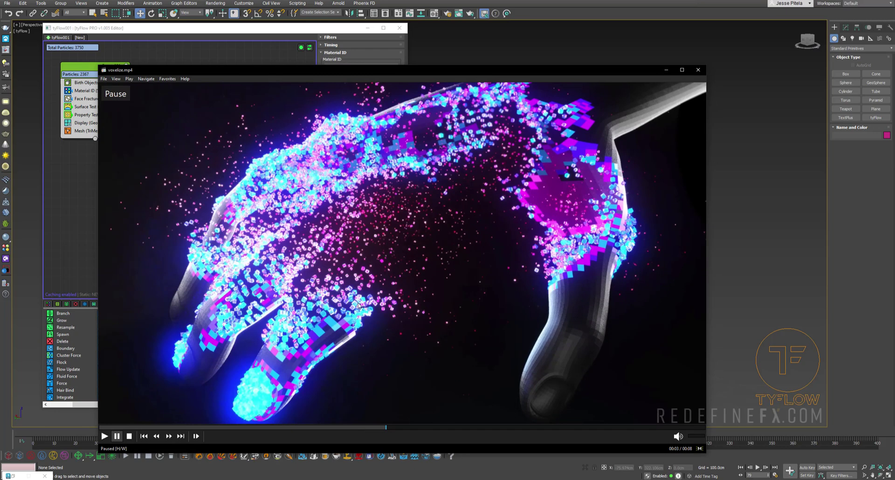
click(666, 69)
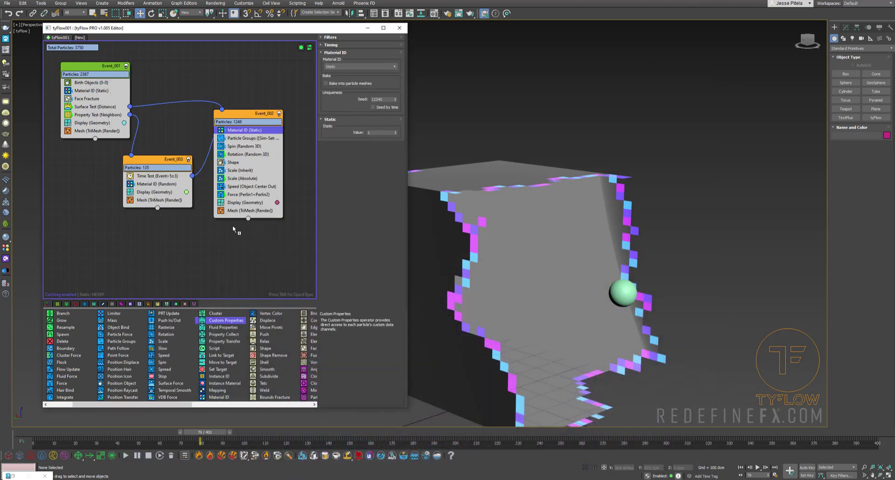
Add a Custom Properties operator to Event_002 below Scale (Inherit) and set its timing to Continuous.
drag(231, 185, 231, 182)
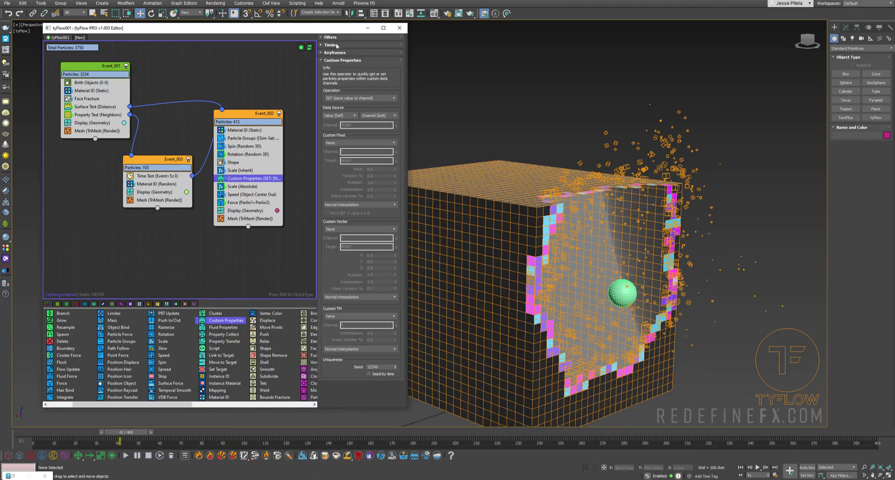
click(337, 45)
click(336, 54)
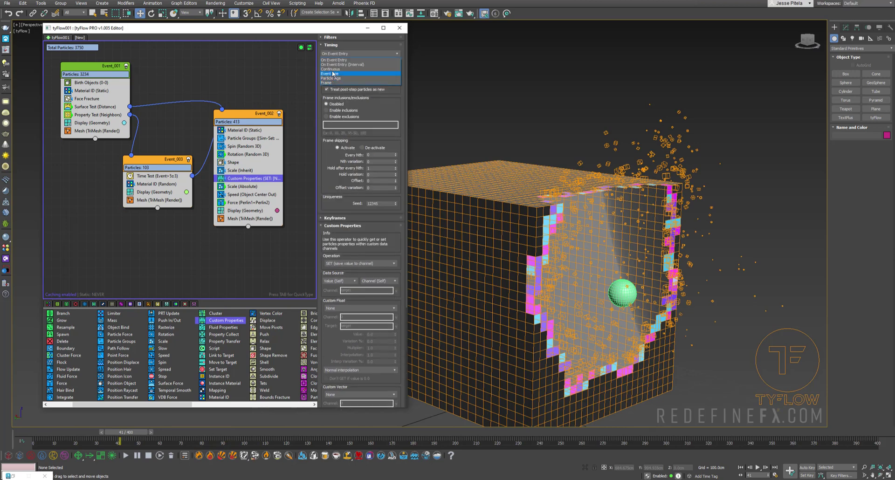
click(332, 69)
click(336, 46)
Save Scale Magnitude as the operator's custom float in a channel named "my scale float".
click(345, 141)
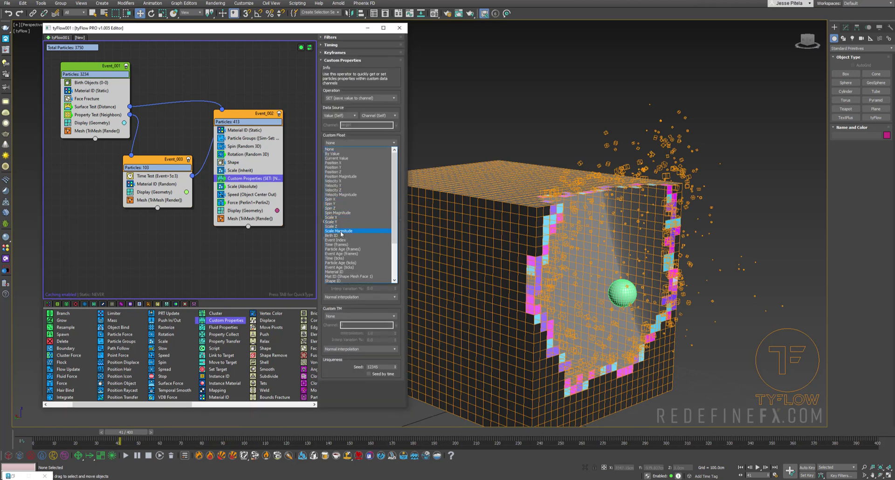
click(341, 232)
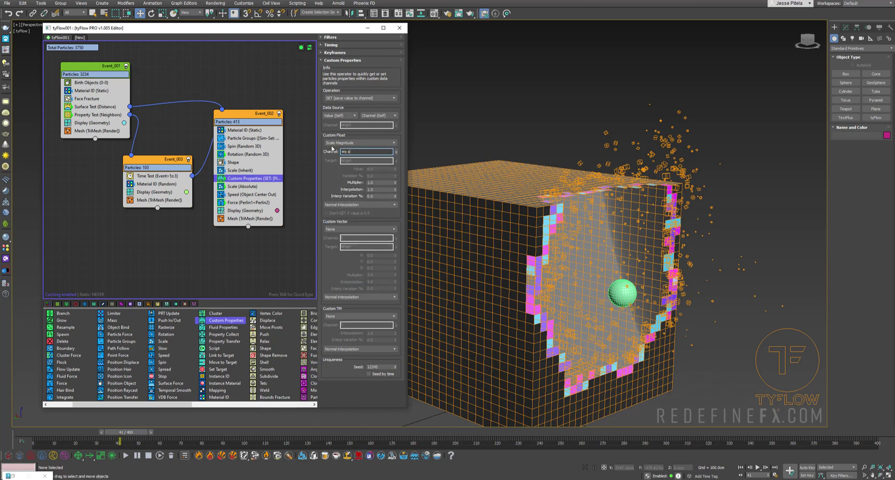
key(Return)
Add a Mapping operator to Event_002 above Display and set its timing to Continuous.
click(216, 392)
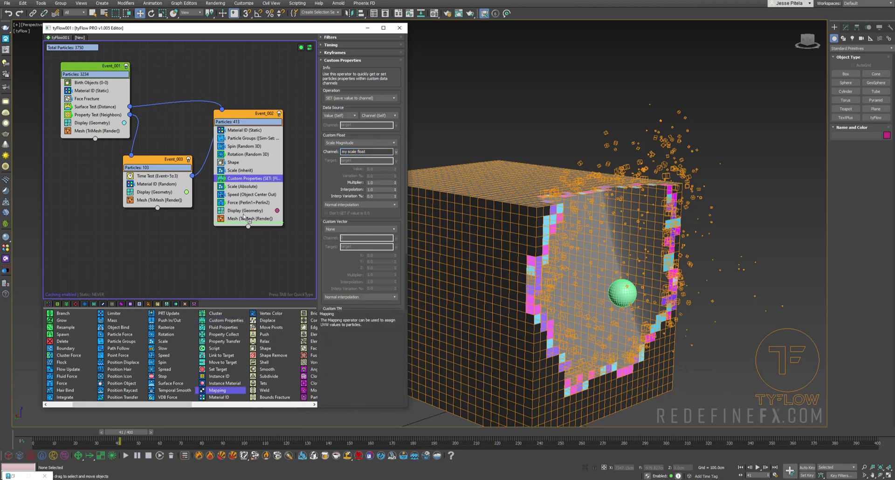
drag(243, 217, 242, 210)
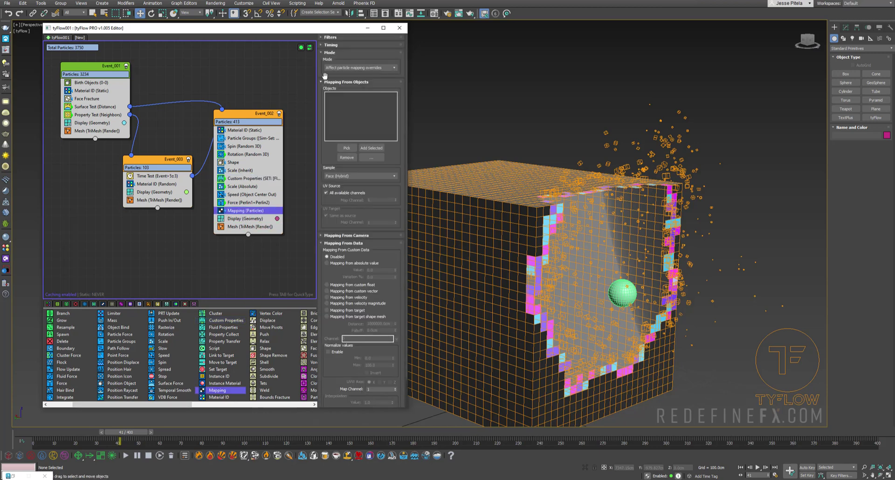
click(330, 45)
click(334, 54)
click(332, 69)
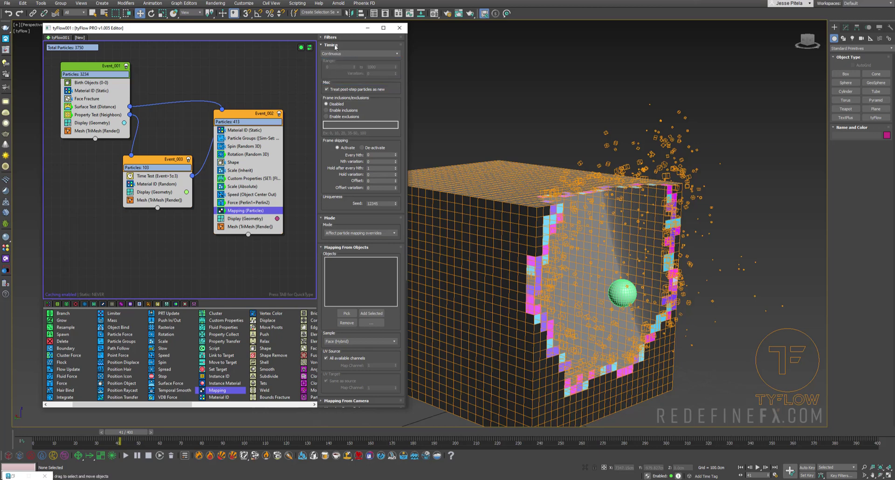
click(332, 46)
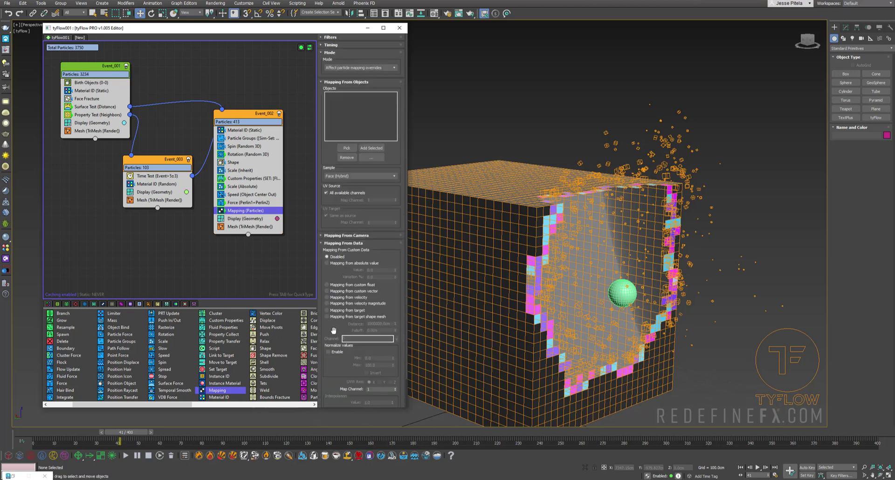
Set the Mapping operator to map from custom float, reading the "my scale float" channel.
click(328, 285)
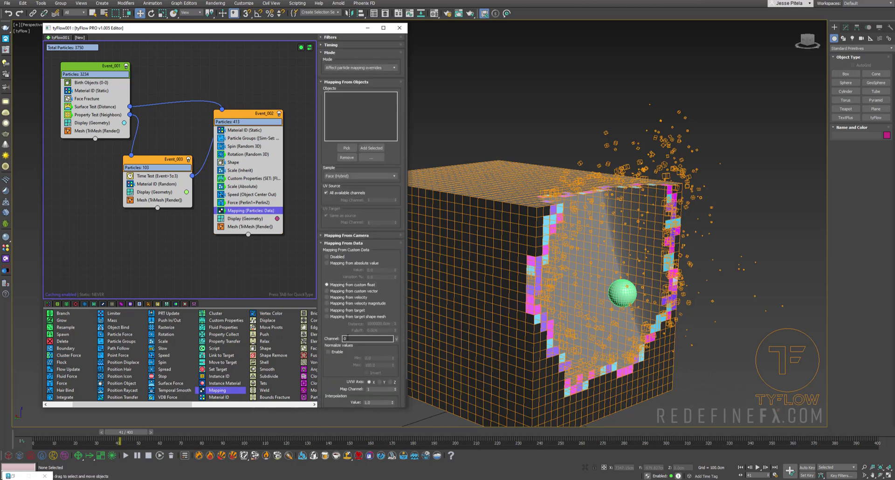
click(396, 339)
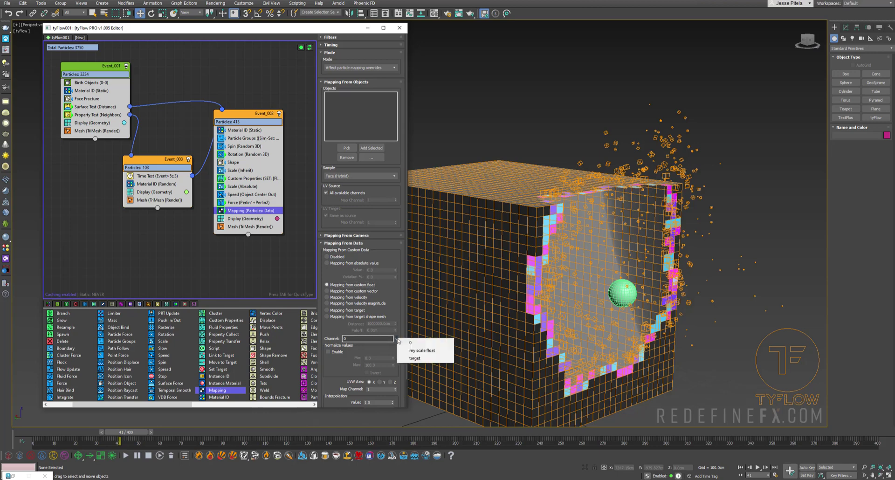
click(413, 350)
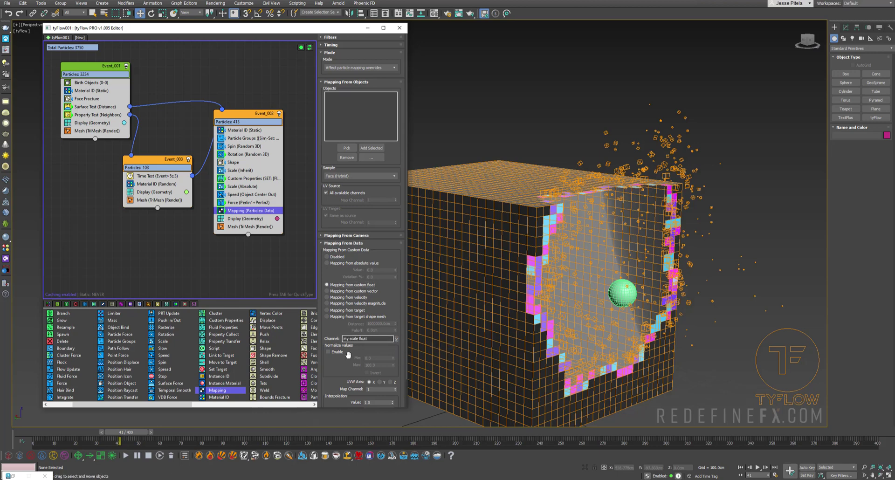
Enable Normalize values for the custom float mapping and set its maximum to 3.0.
scroll(349, 355, down, 1)
click(336, 321)
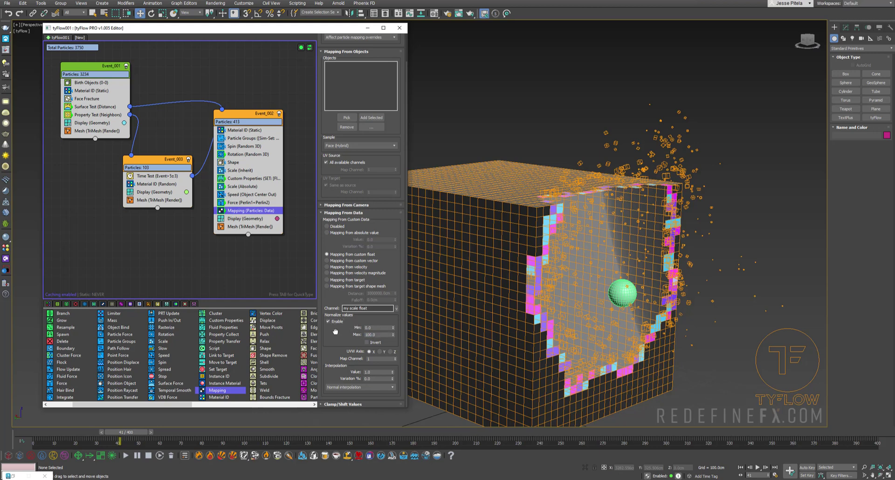
click(380, 334)
click(347, 341)
Open the Material Editor and inspect the Gradient Ramp map in the V-Ray material's diffuse slot.
click(434, 13)
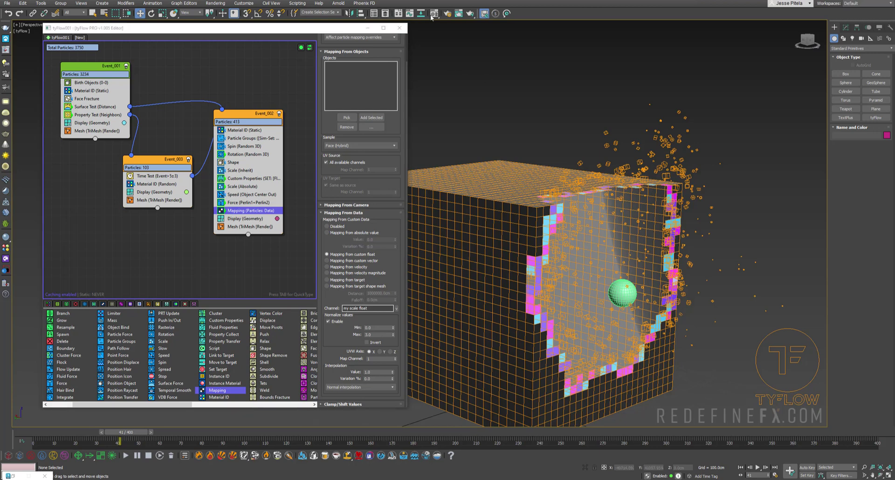
click(382, 248)
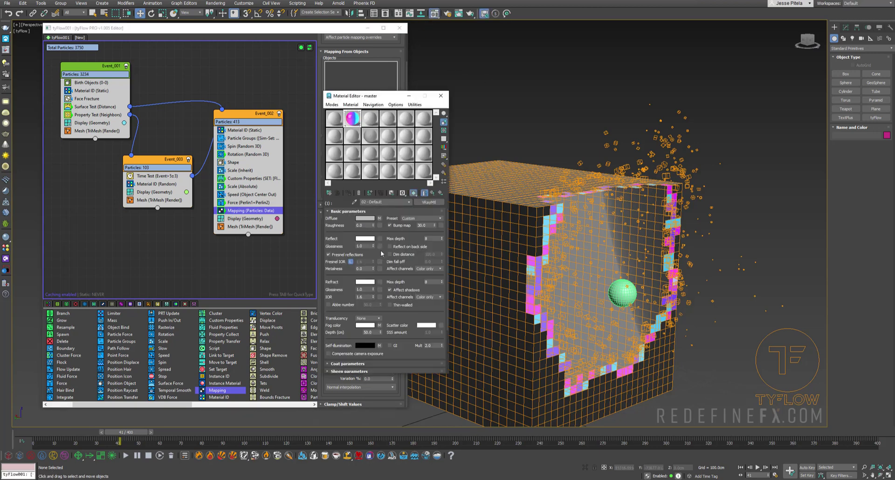
click(375, 219)
drag(372, 99, 220, 64)
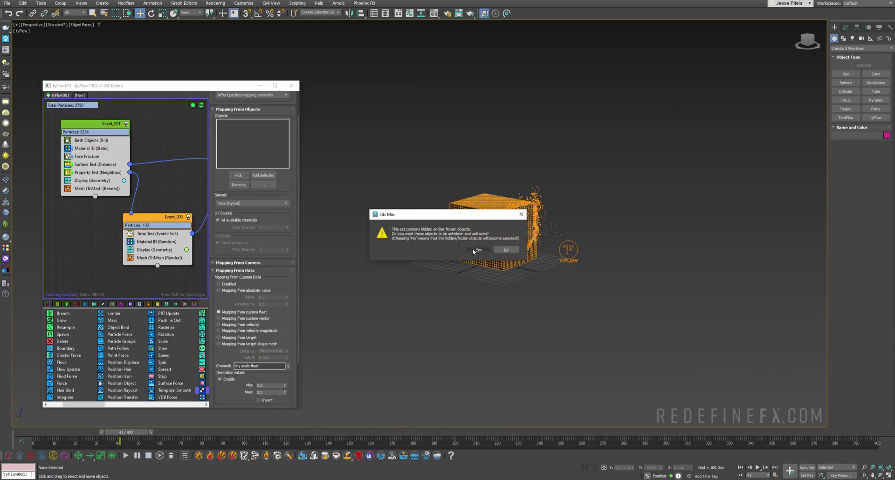
Bring the curved studio backdrop and lights into the scene around the voxel cube, and deselect them.
click(473, 252)
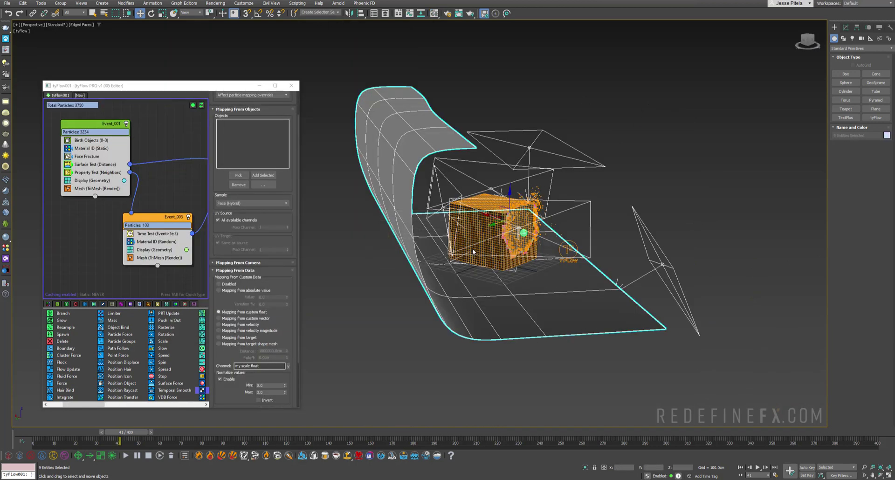
alt+middle_drag(528, 222, 473, 173)
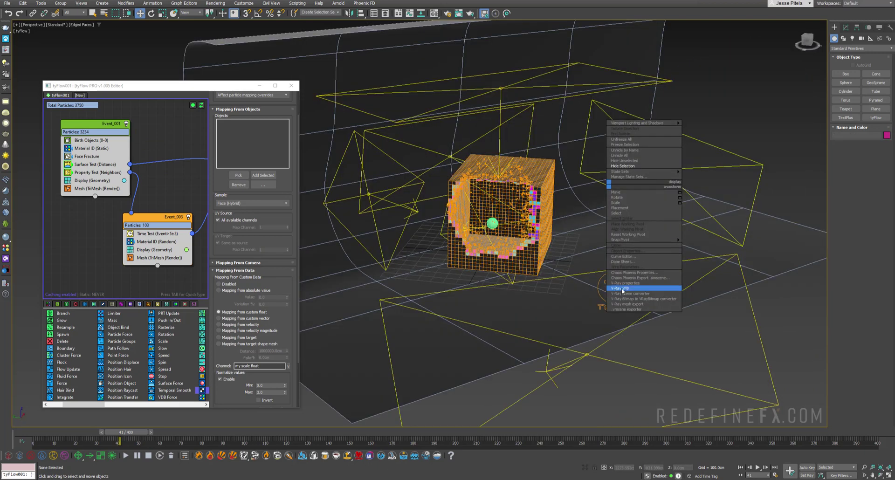
click(623, 289)
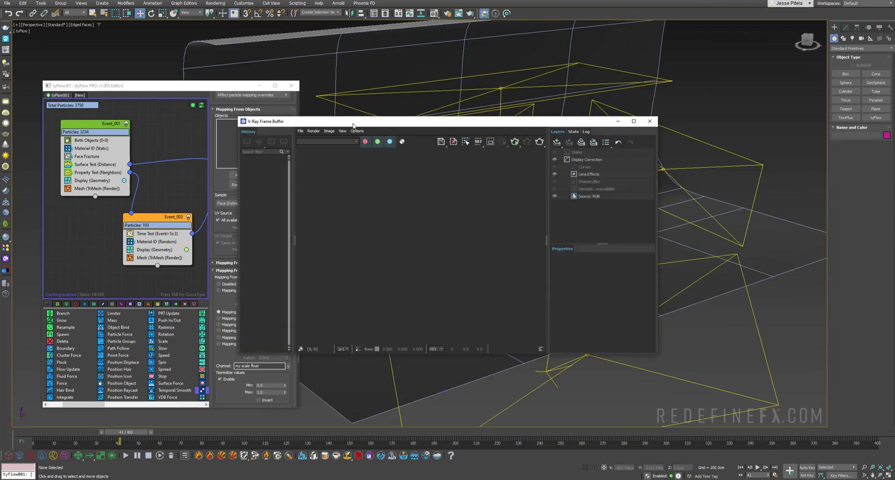
Start an interactive render of the voxelized cube in the V-Ray Frame Buffer.
drag(353, 125, 314, 112)
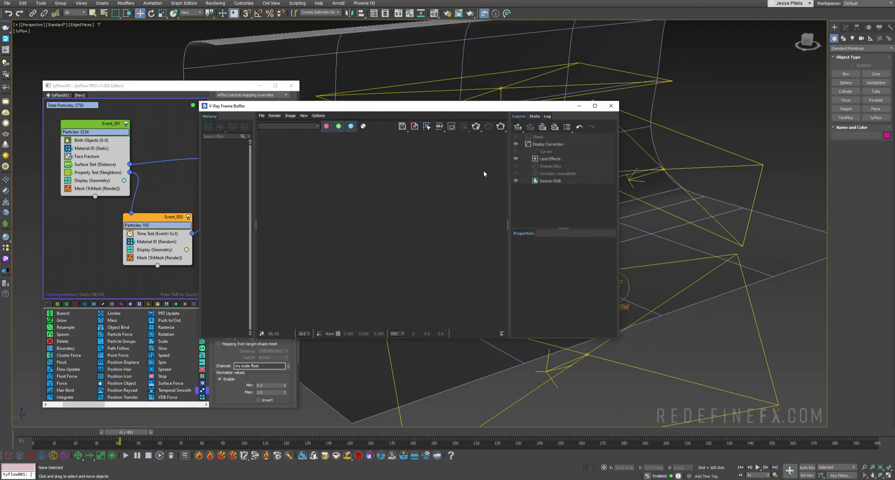
click(476, 128)
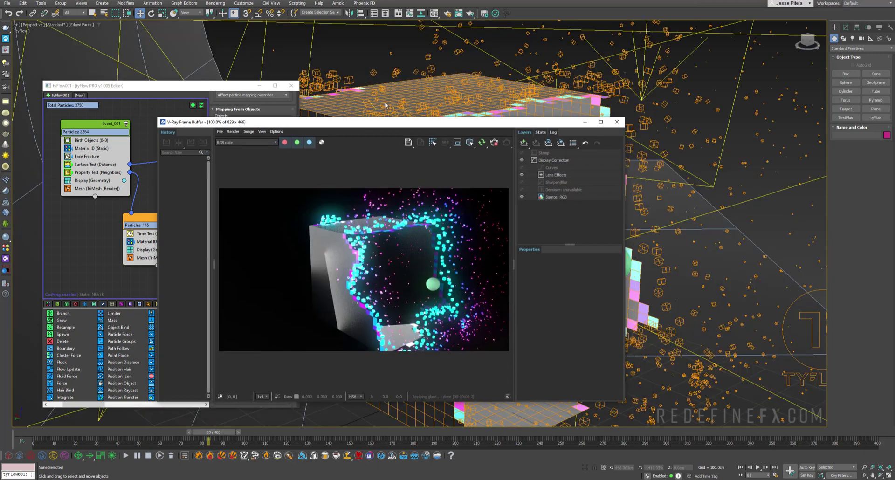
drag(385, 122, 313, 55)
Examine up close and as a whole how cube colour follows cube size in the render, and enlarge the frame buffer.
scroll(377, 163, up, 2)
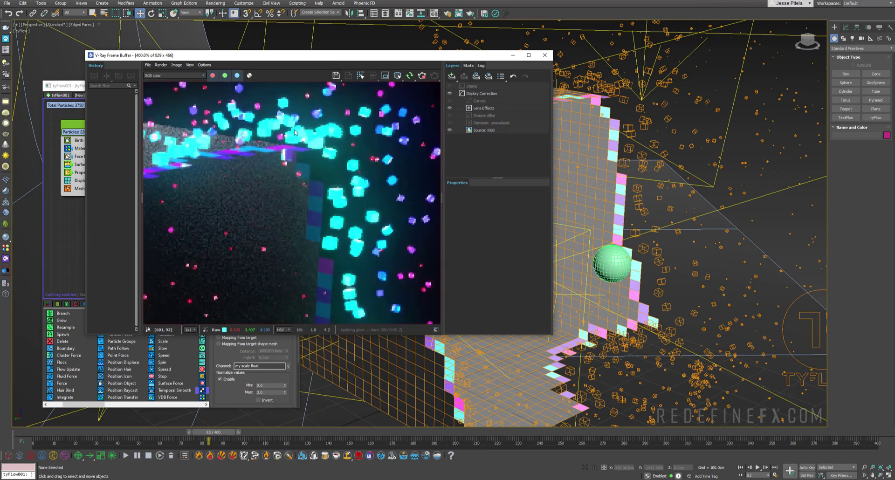
scroll(305, 154, down, 1)
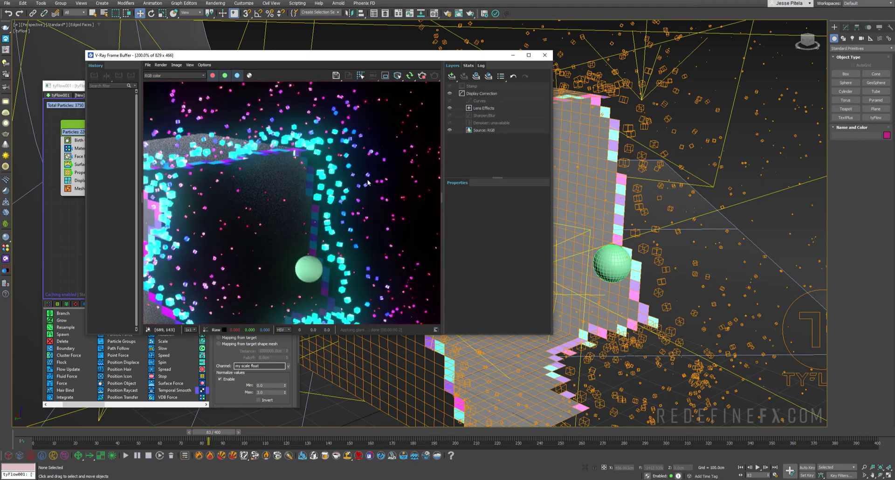
scroll(385, 170, down, 1)
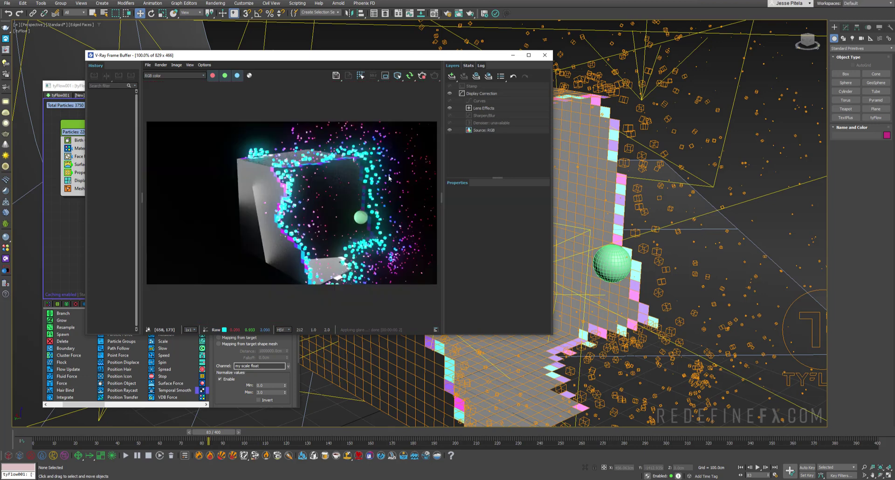
drag(376, 55, 470, 141)
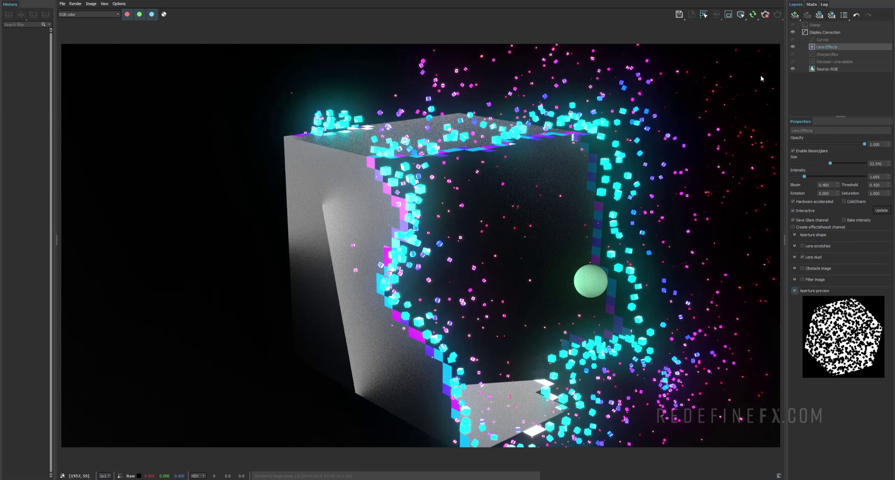
Compare the render with and without the Lens Effects layer, leaving the layer enabled.
click(794, 48)
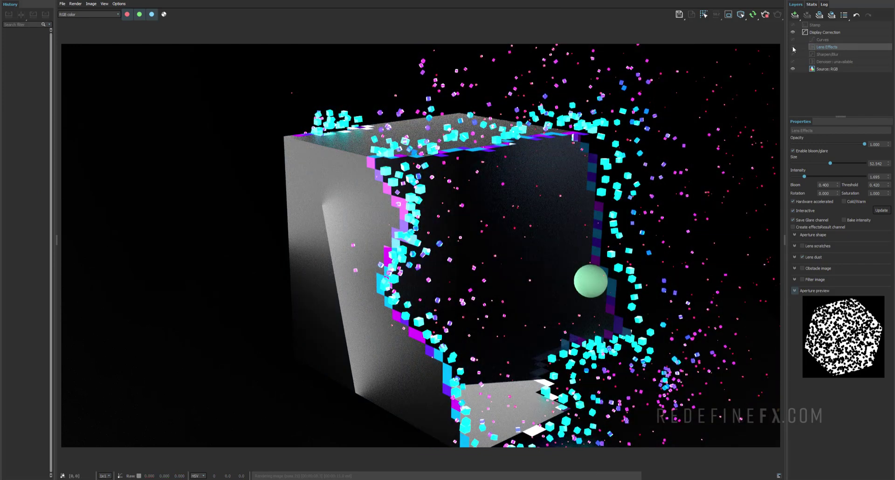
click(794, 48)
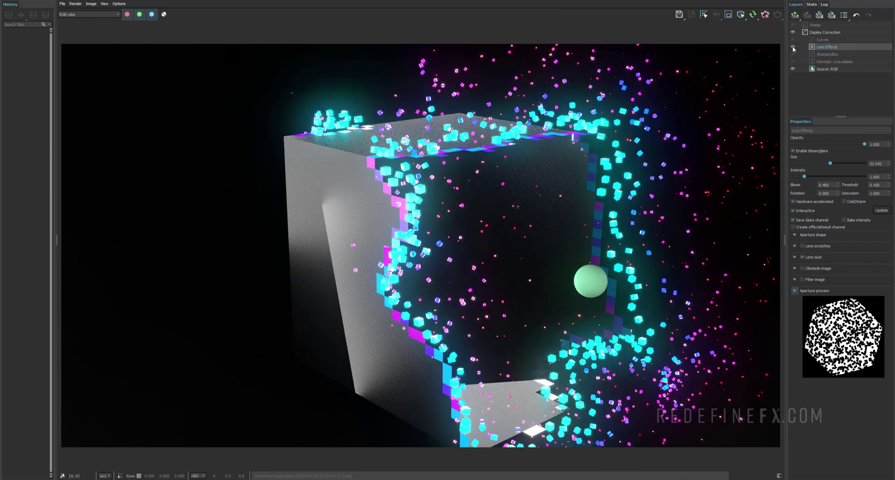
click(793, 47)
click(793, 47)
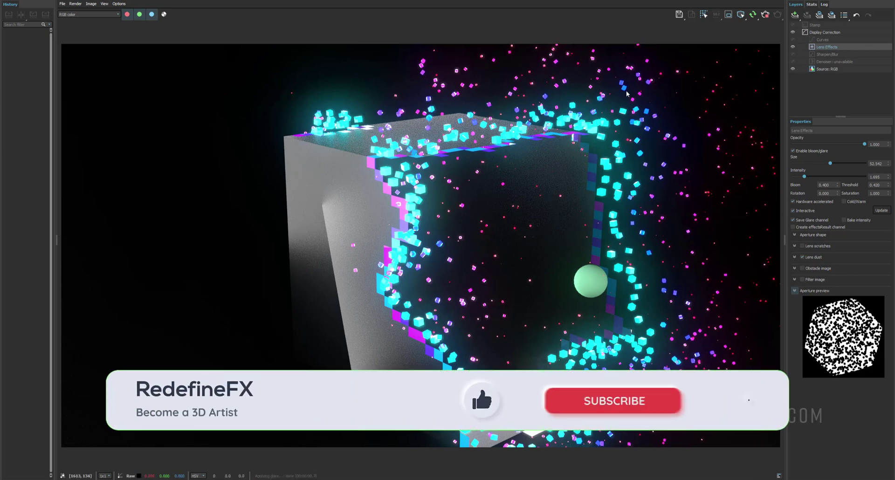
drag(831, 163, 811, 177)
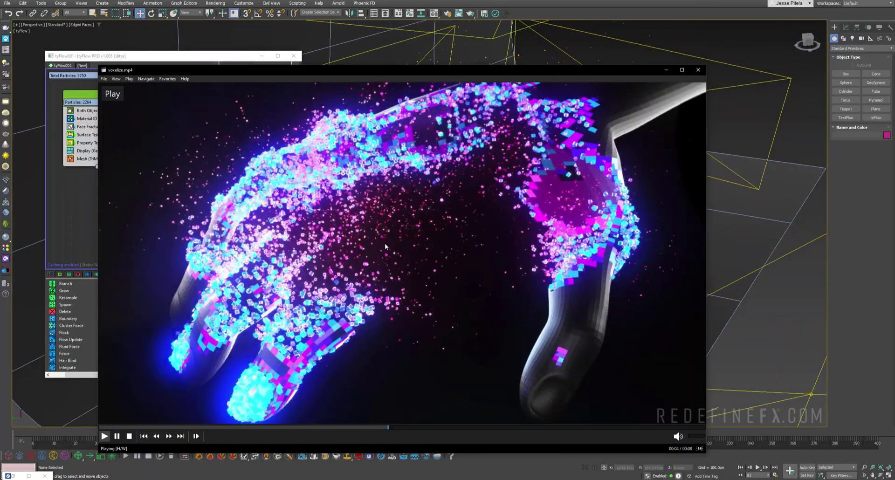
Switch to voxelize.mp4 and replay it from the start, pausing to examine how the glowing cubes spread and shrink across the hand.
drag(526, 72, 480, 61)
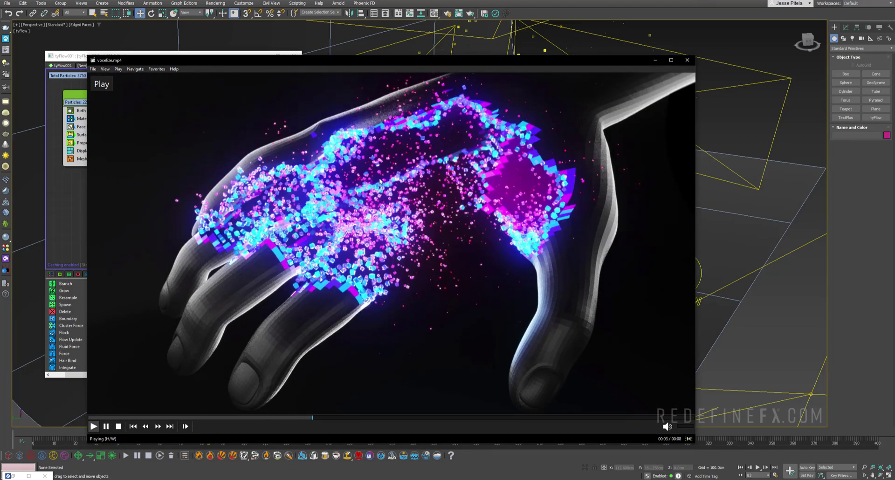
click(444, 175)
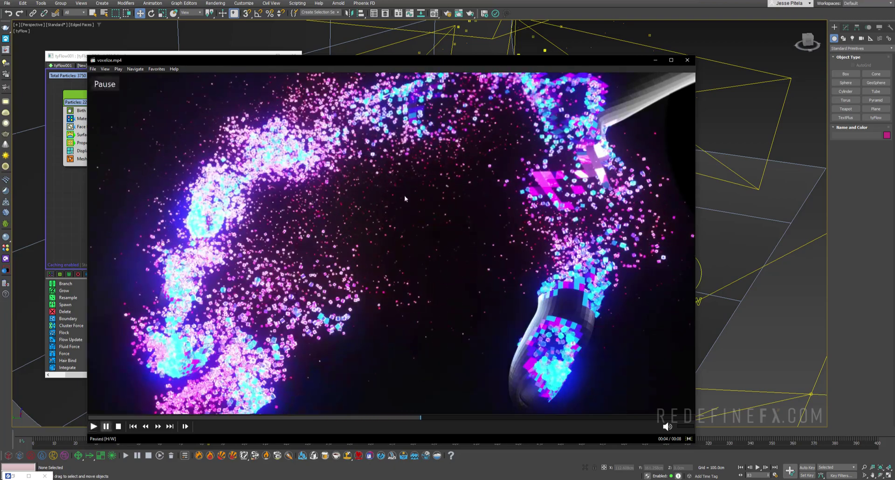
click(118, 418)
click(505, 148)
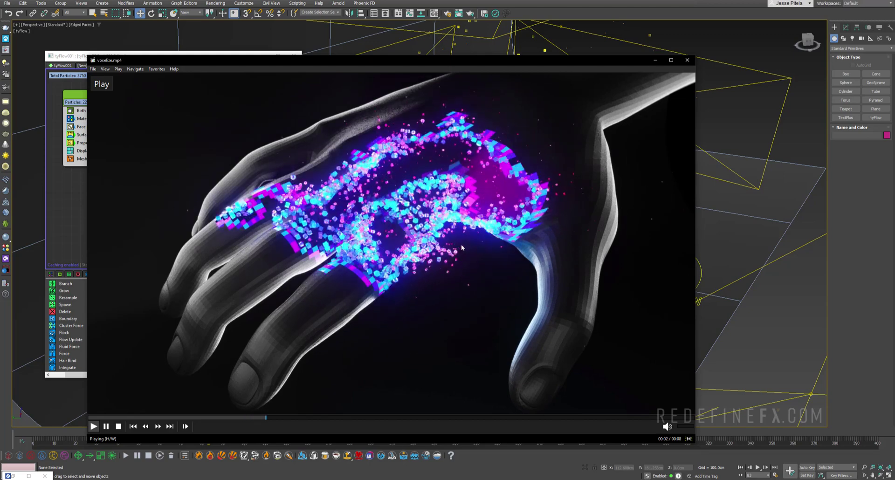
click(275, 173)
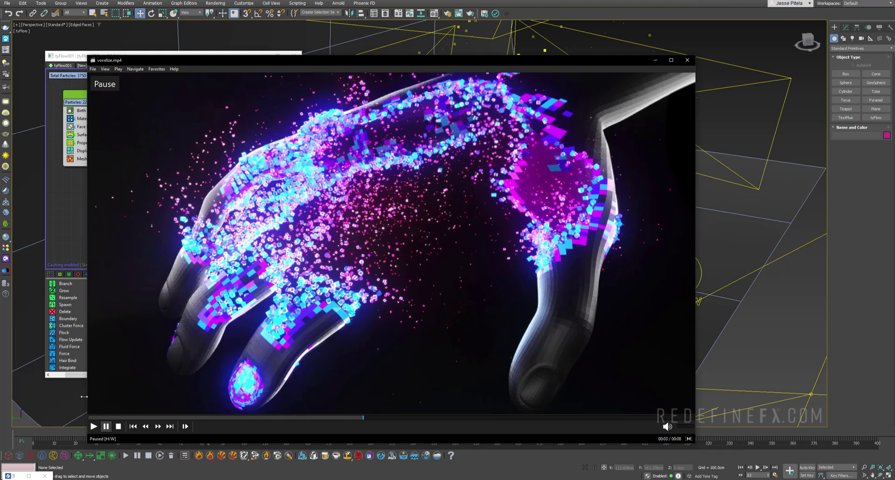
click(107, 417)
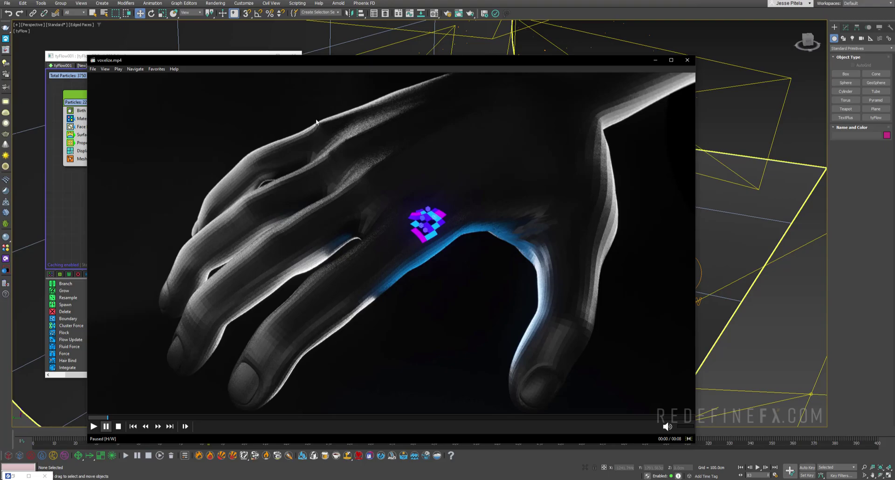
click(197, 280)
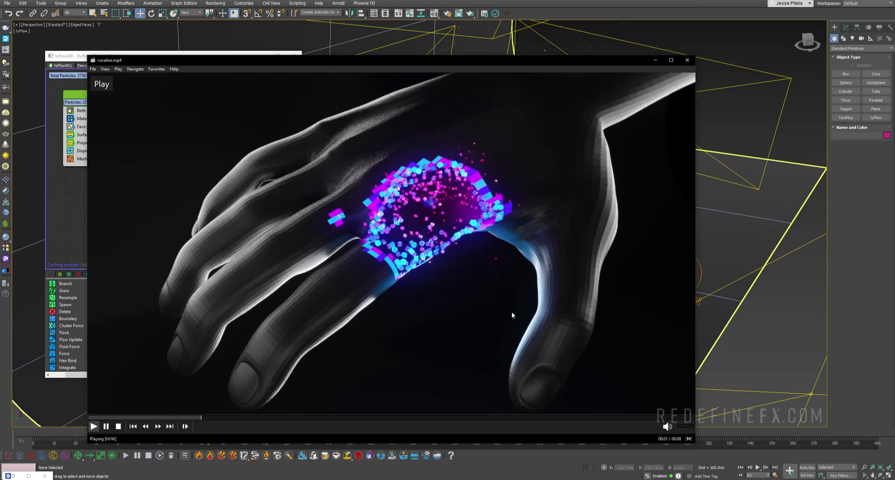
drag(556, 314, 575, 279)
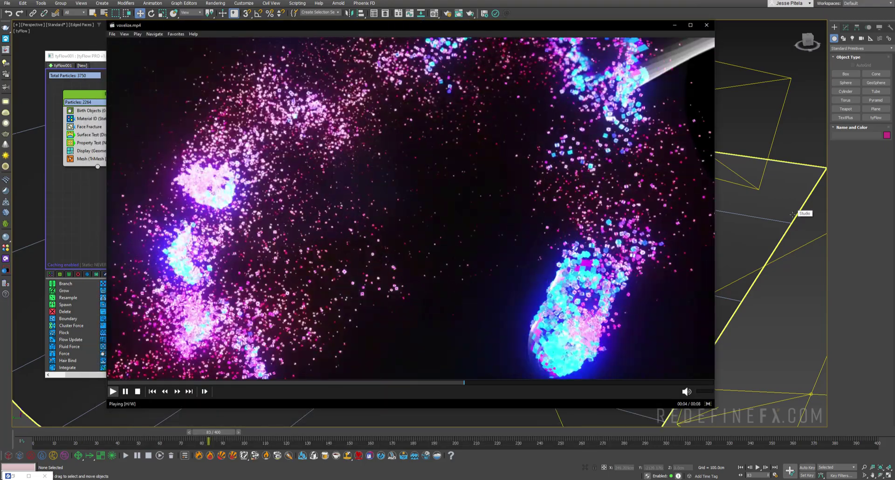